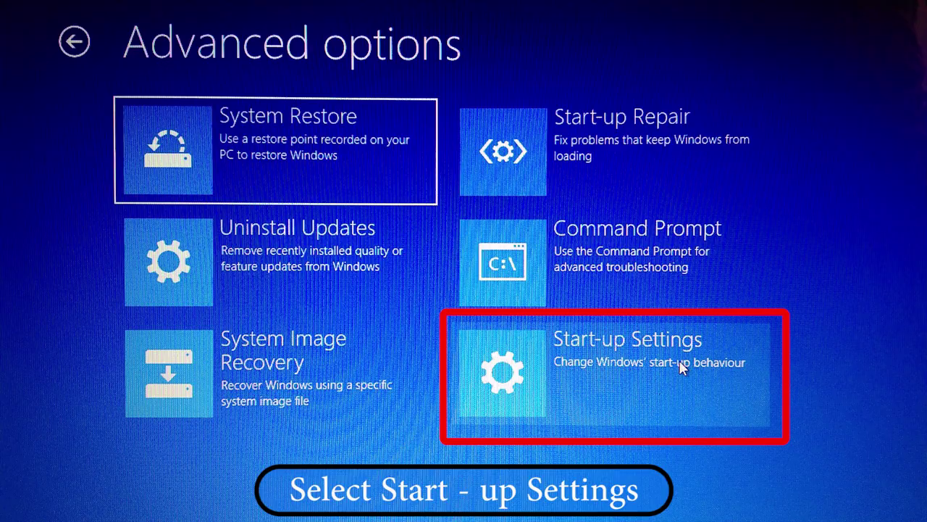
# - Open Start-up Settings in the recovery environment's advanced options and restart the PC from there
pyautogui.click(681, 368)
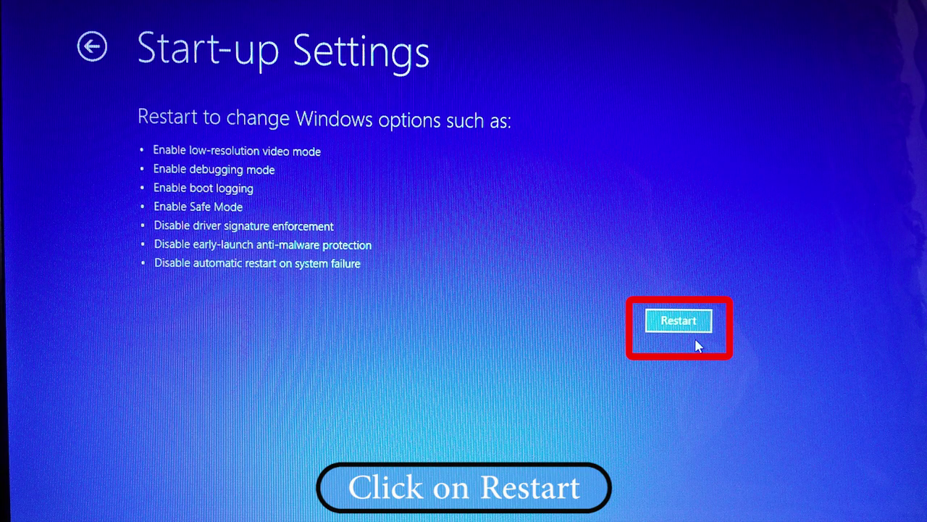
pyautogui.click(684, 323)
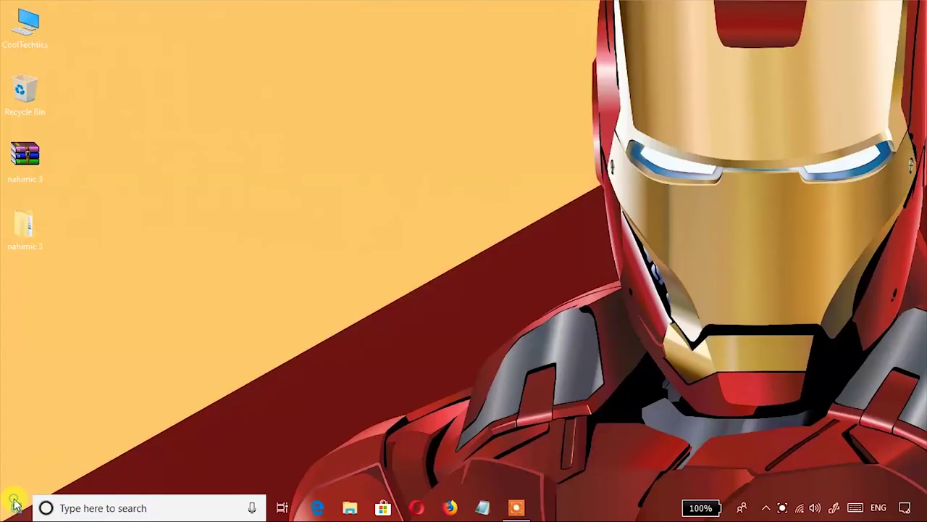
# - Turn on Developer mode in the For developers section of Update & Security, confirm it, and close Settings
pyautogui.click(16, 505)
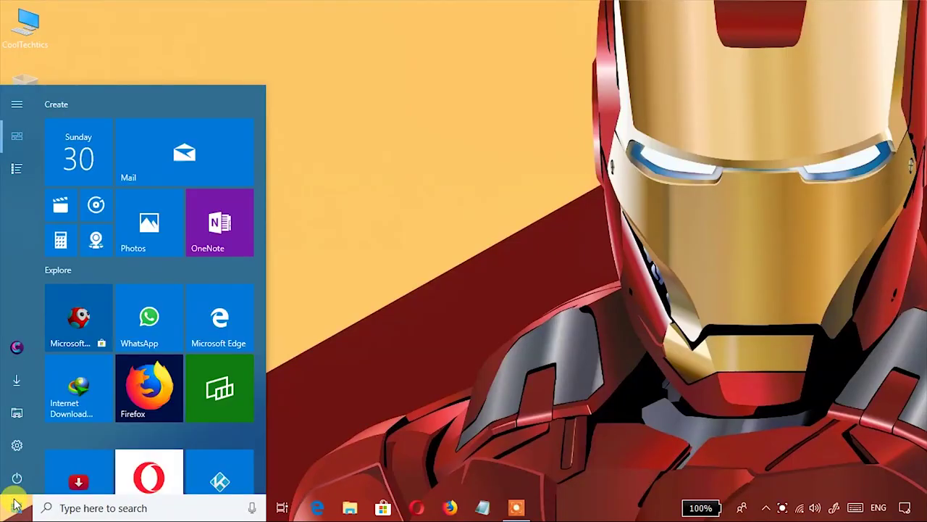
pyautogui.click(18, 446)
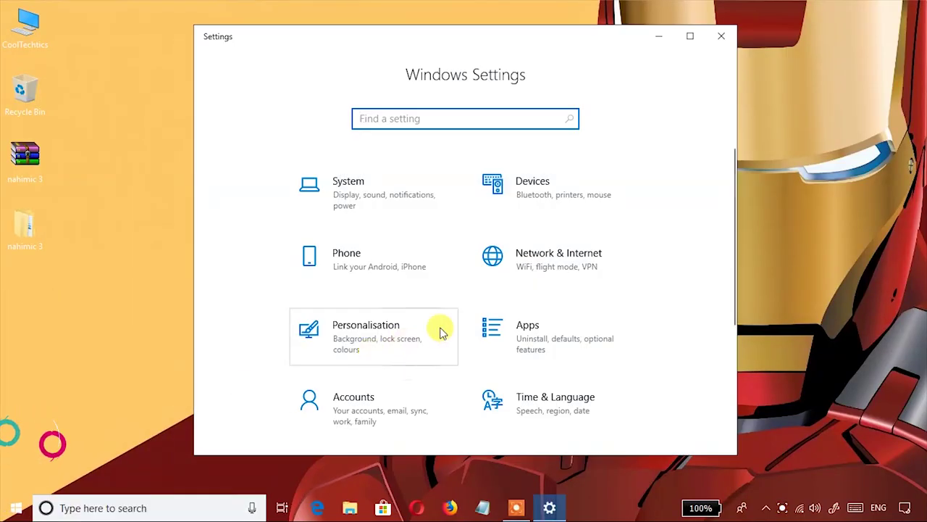
pyautogui.scroll(-3, 470, 321)
pyautogui.click(382, 407)
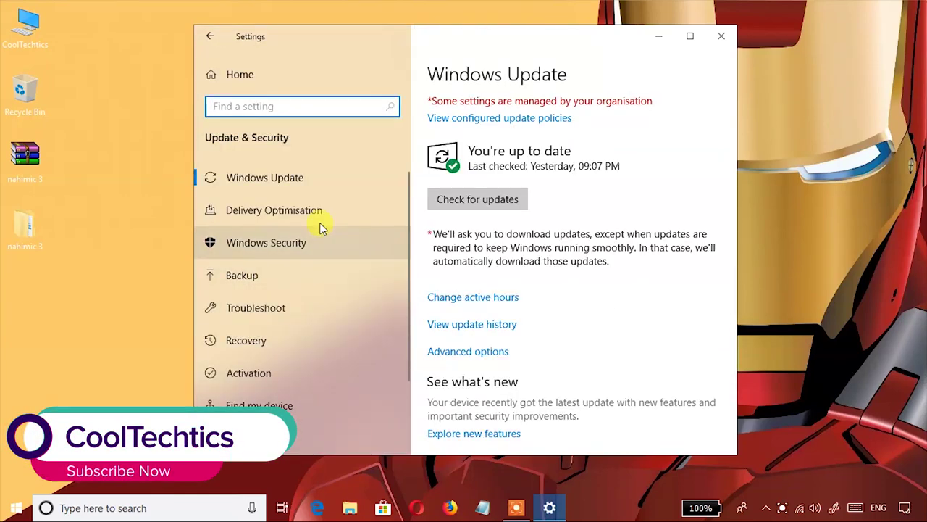
pyautogui.scroll(-2, 321, 221)
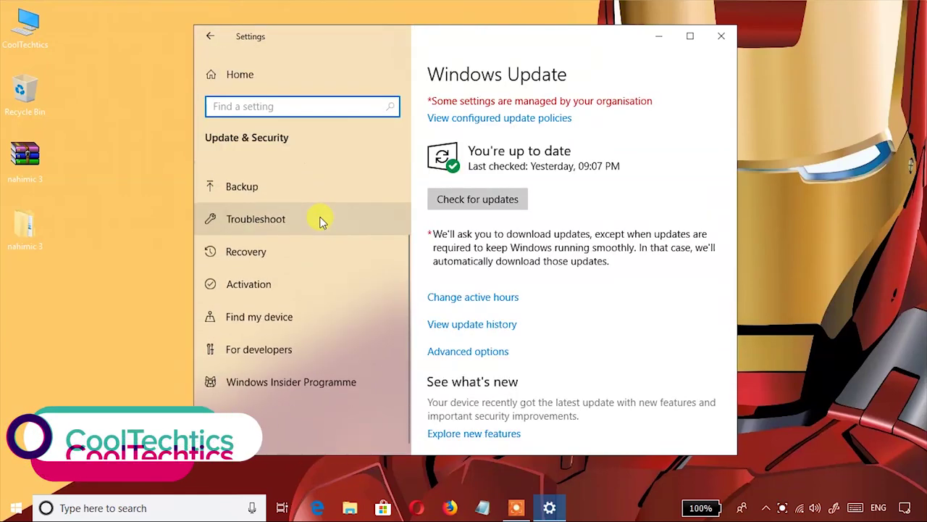
pyautogui.click(308, 353)
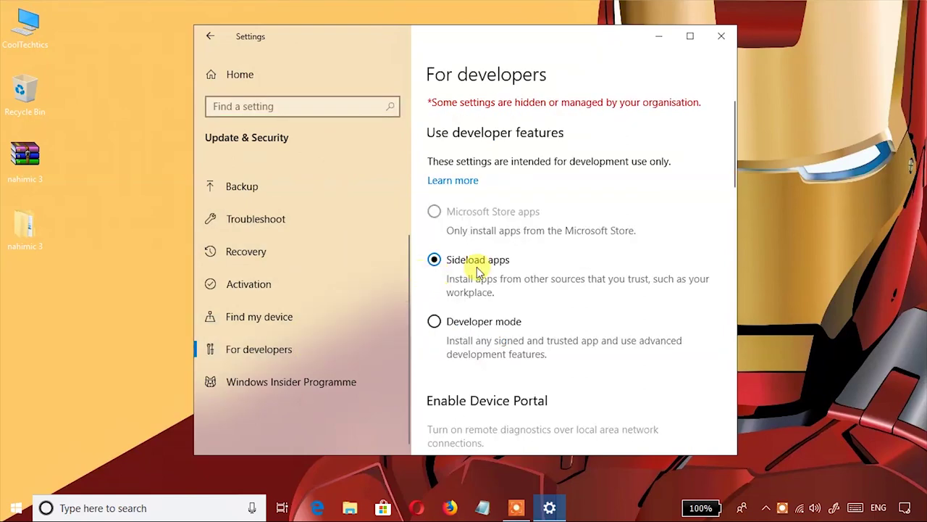
pyautogui.click(435, 322)
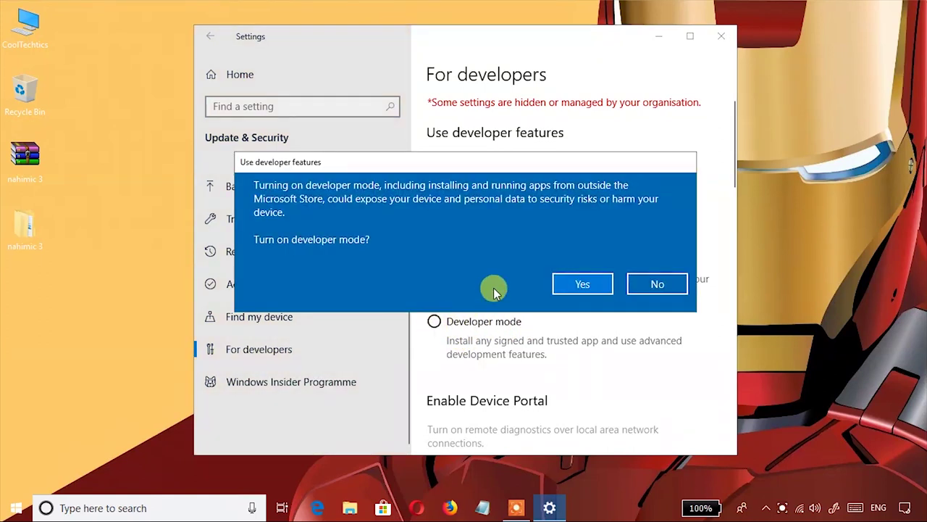
pyautogui.click(588, 284)
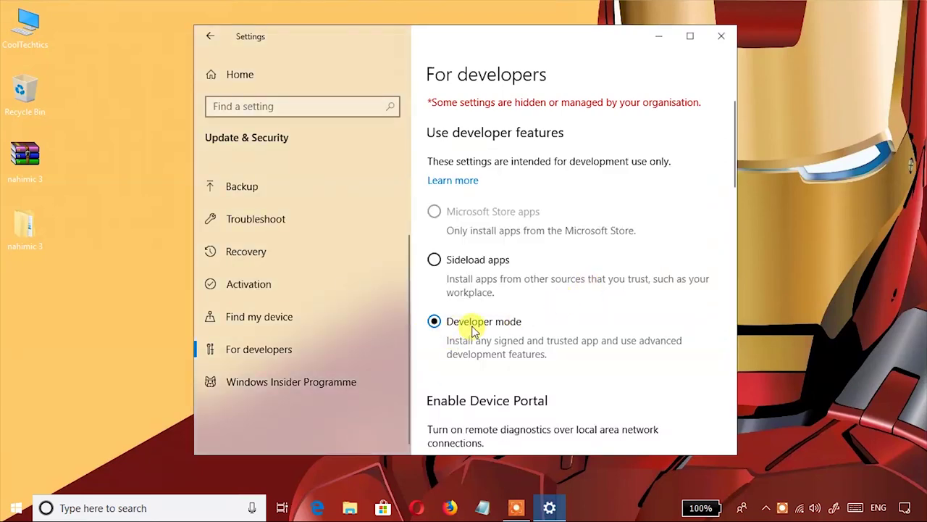
pyautogui.click(720, 35)
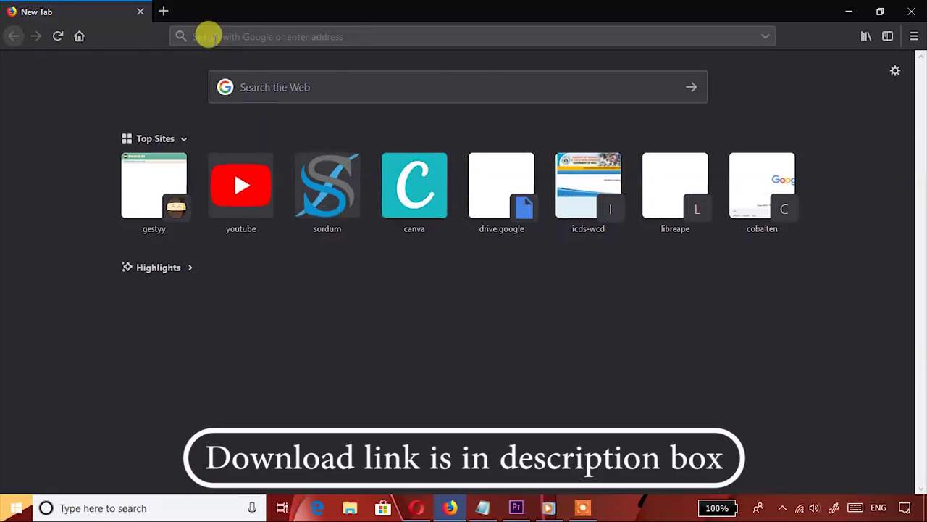
# - Open the copied download link in Firefox and get past its ad page, denying notifications and closing the pop-up ad
pyautogui.rightClick(207, 34)
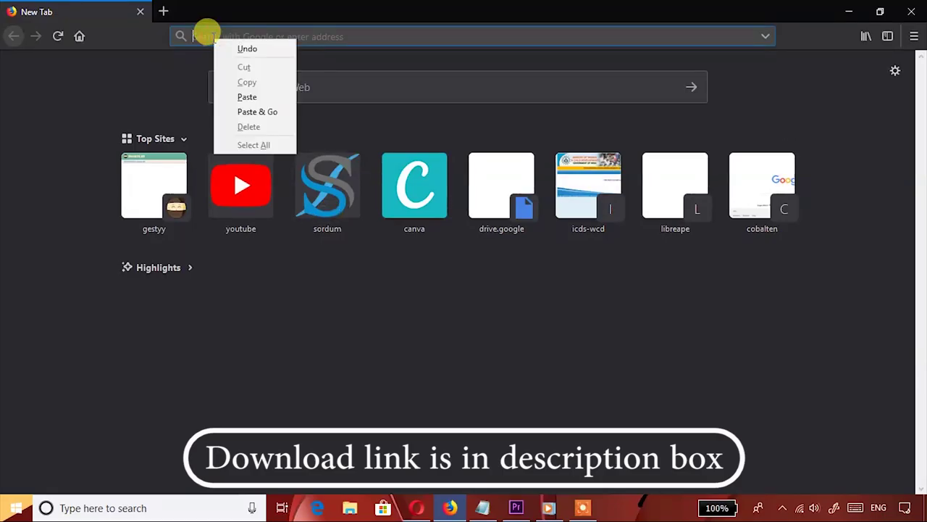
pyautogui.click(239, 108)
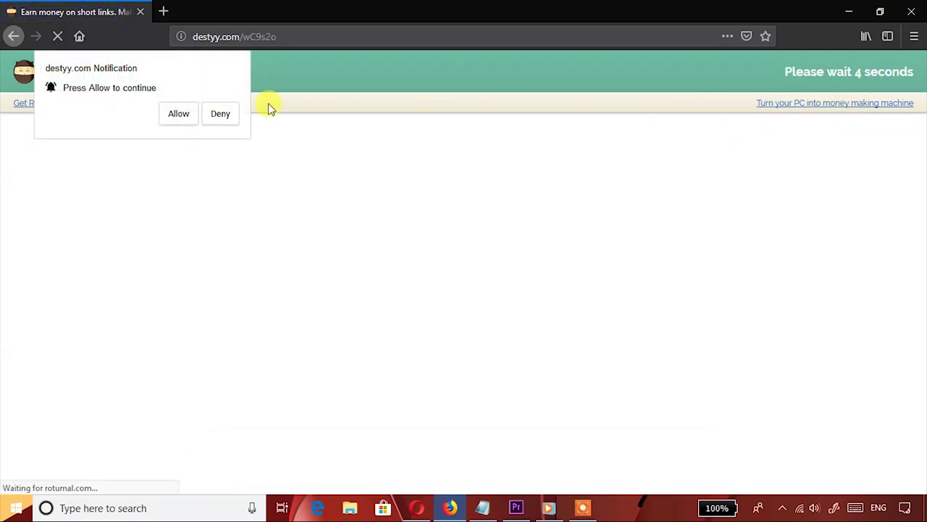
pyautogui.click(220, 114)
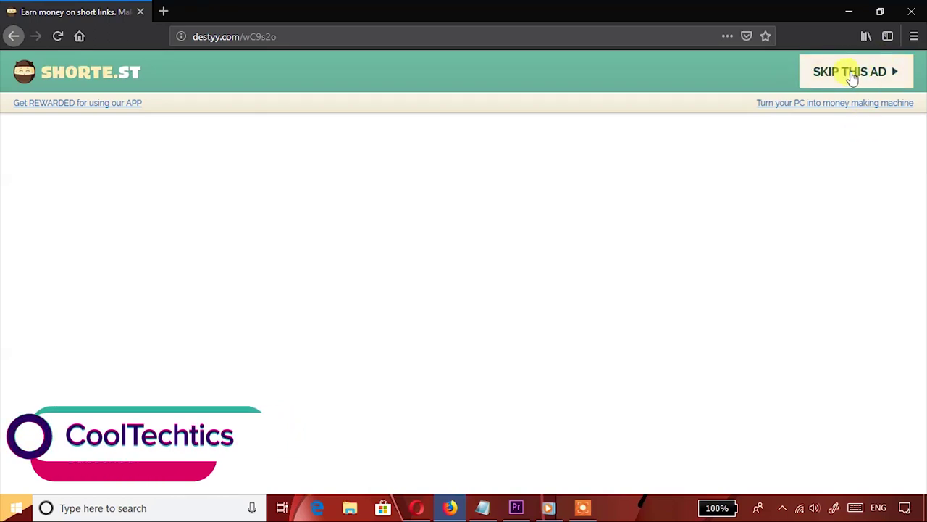
pyautogui.click(852, 73)
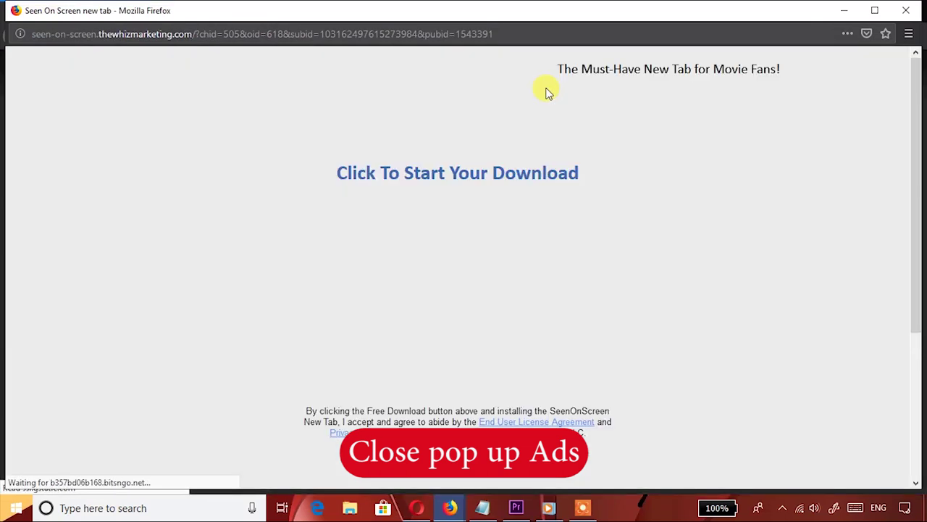
pyautogui.click(904, 11)
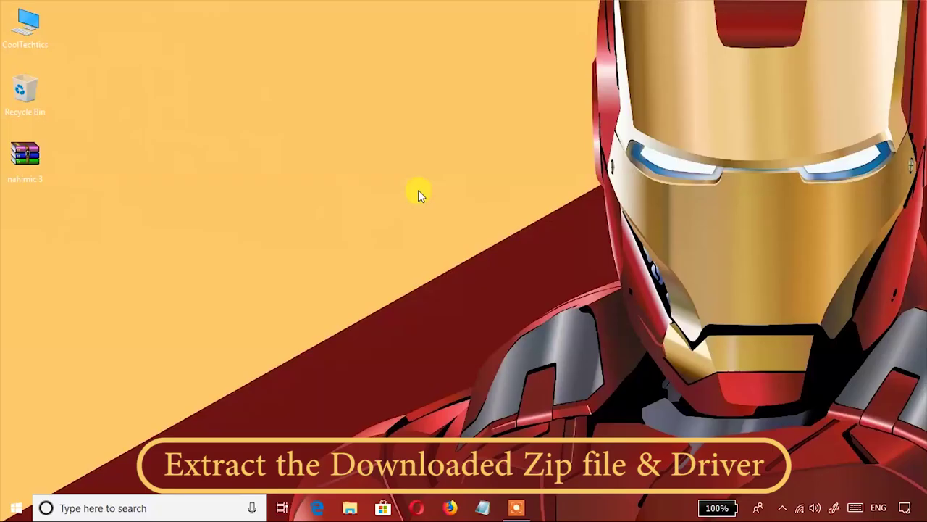
# - Extract the nahimic 3 archive on the desktop to its own folder and open the nahimic 3 folder inside it
pyautogui.rightClick(28, 168)
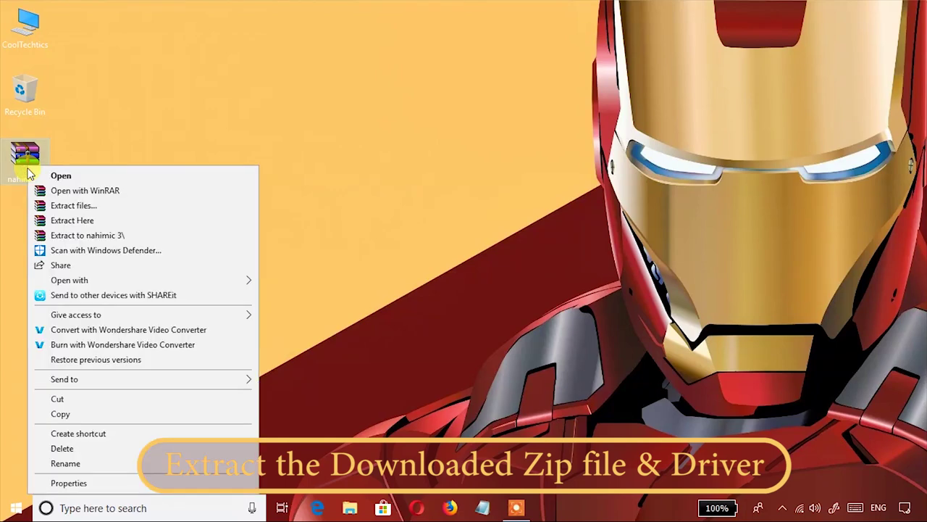
pyautogui.click(67, 236)
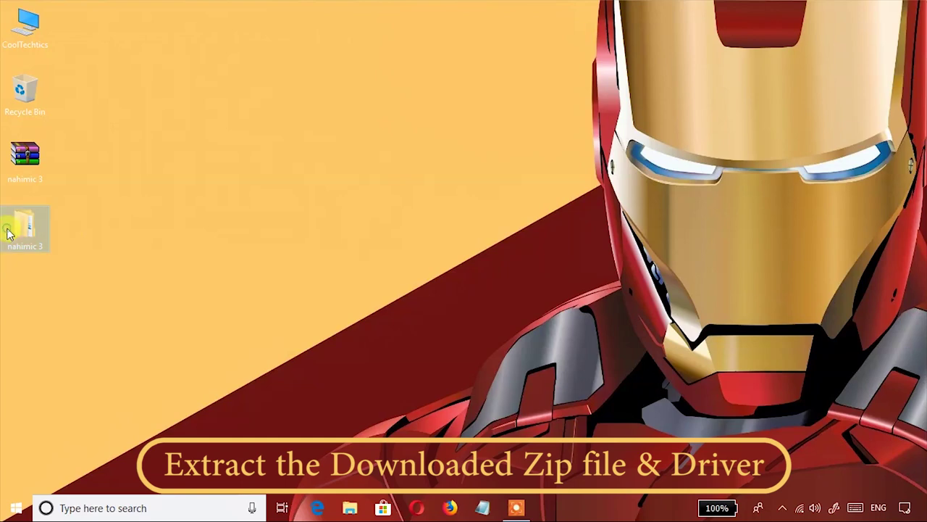
pyautogui.doubleClick(9, 230)
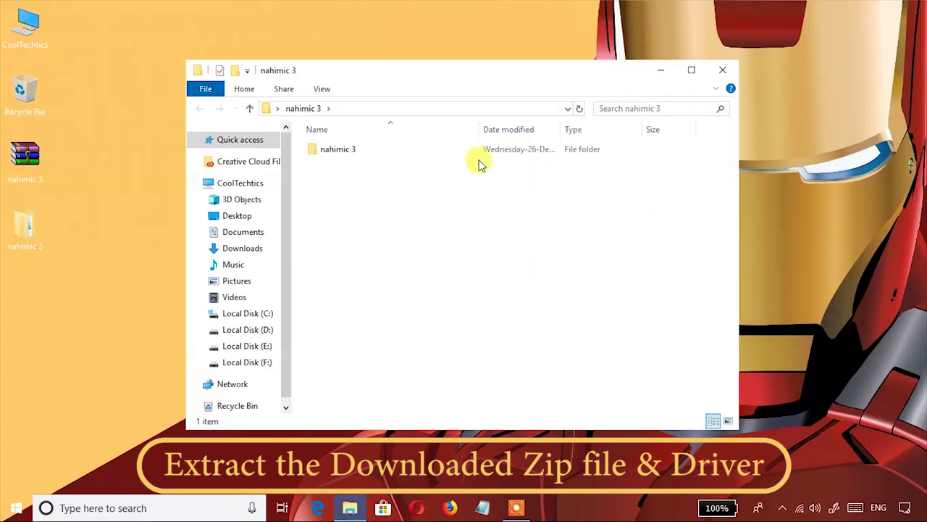
pyautogui.doubleClick(438, 153)
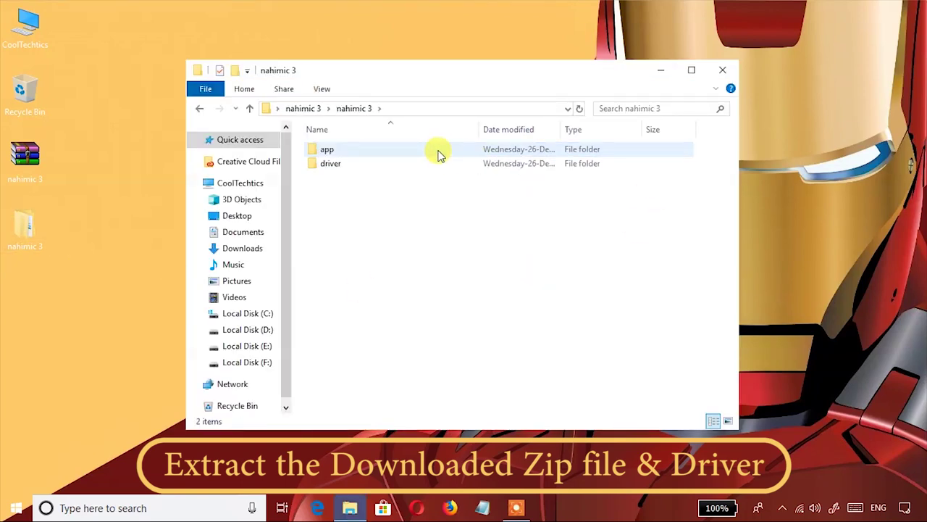
# - Extract the nh3_3.7.0.54296_x64 archive in the driver folder to its own folder, check the extracted files, and close the window
pyautogui.doubleClick(432, 166)
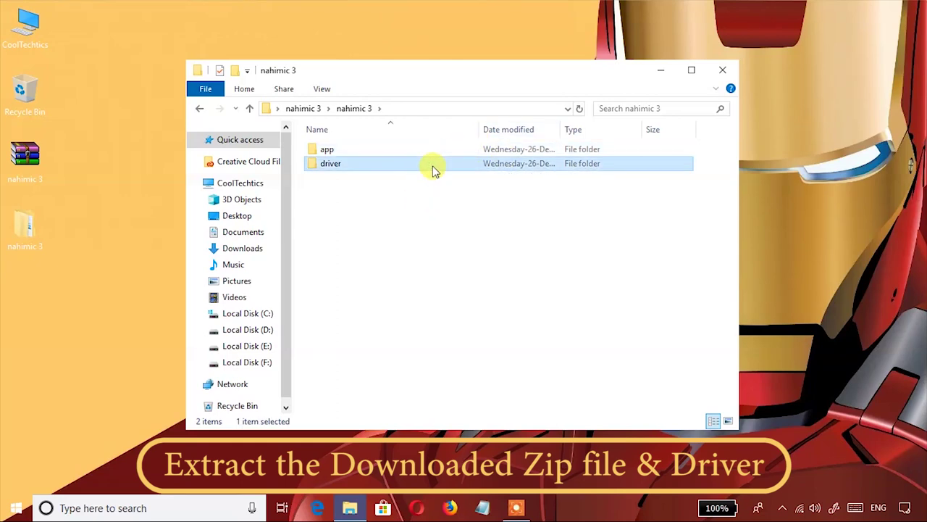
pyautogui.click(391, 150)
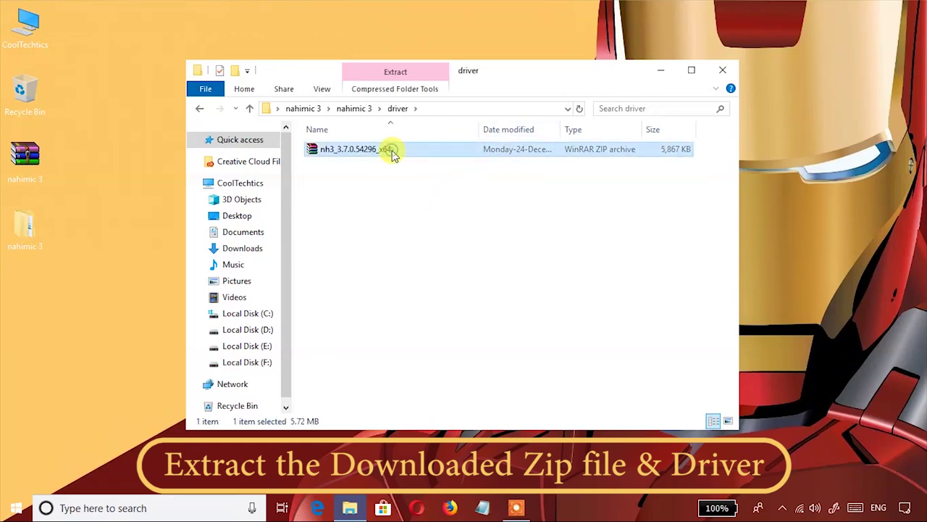
pyautogui.rightClick(390, 150)
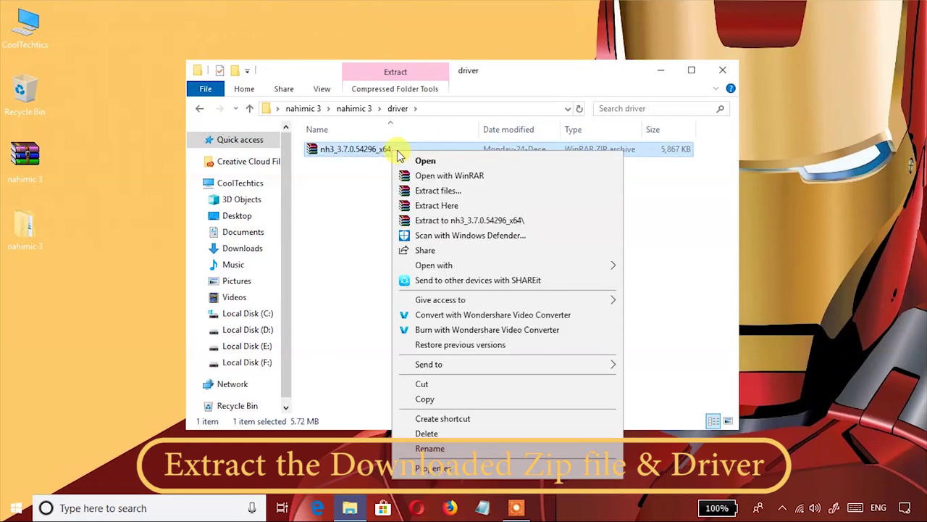
pyautogui.click(420, 222)
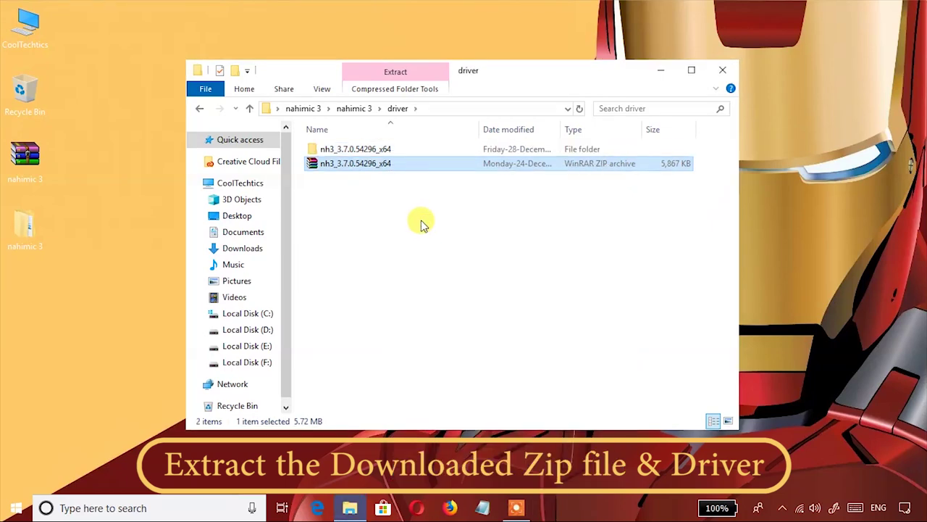
pyautogui.doubleClick(368, 150)
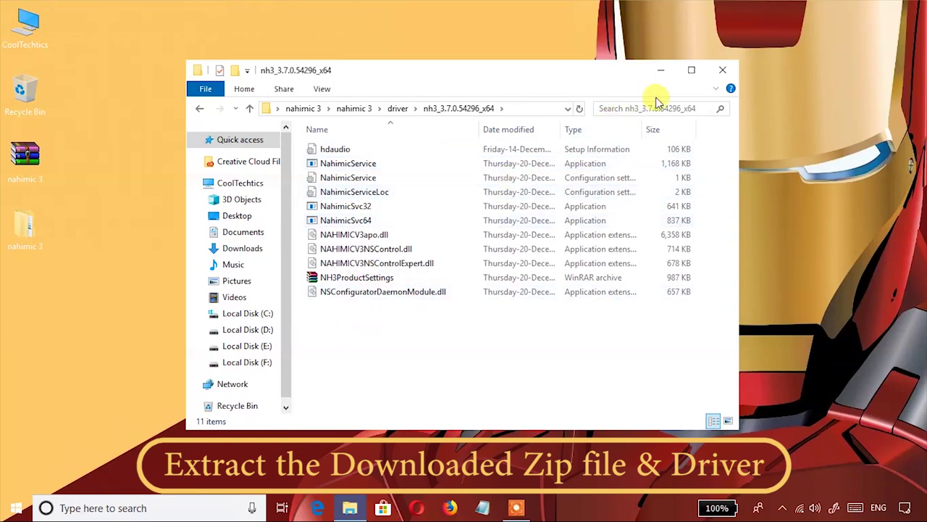
pyautogui.click(726, 75)
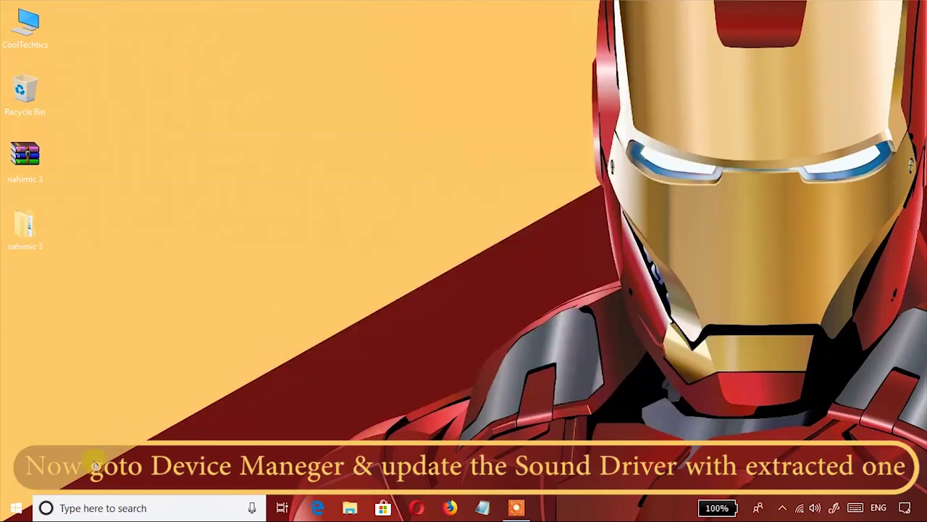
# - Open Device Manager and start a driver update for the High Definition Audio Device under Sound, video and game controllers
pyautogui.rightClick(20, 512)
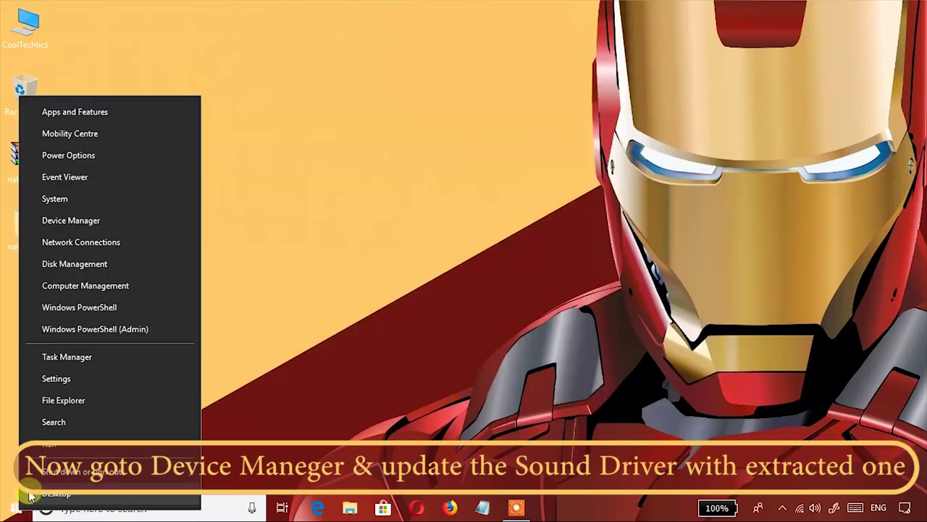
pyautogui.click(72, 223)
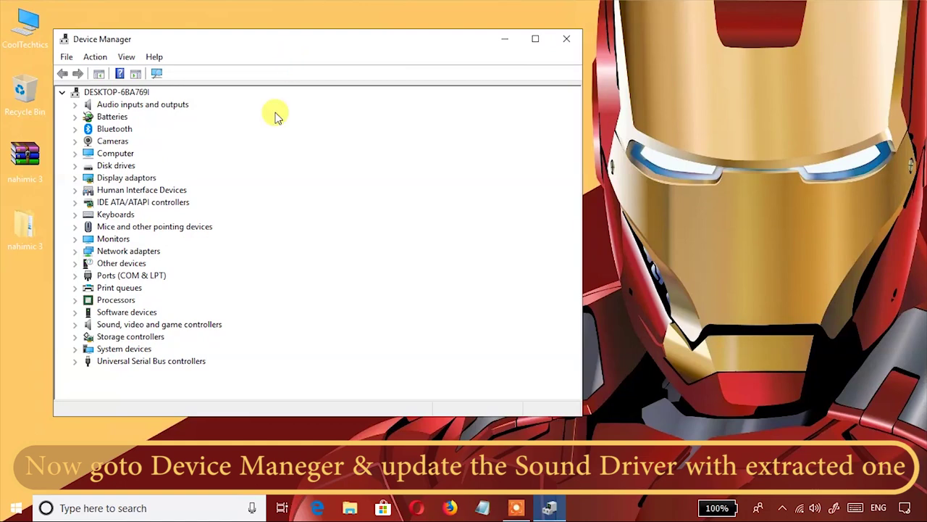
pyautogui.doubleClick(167, 325)
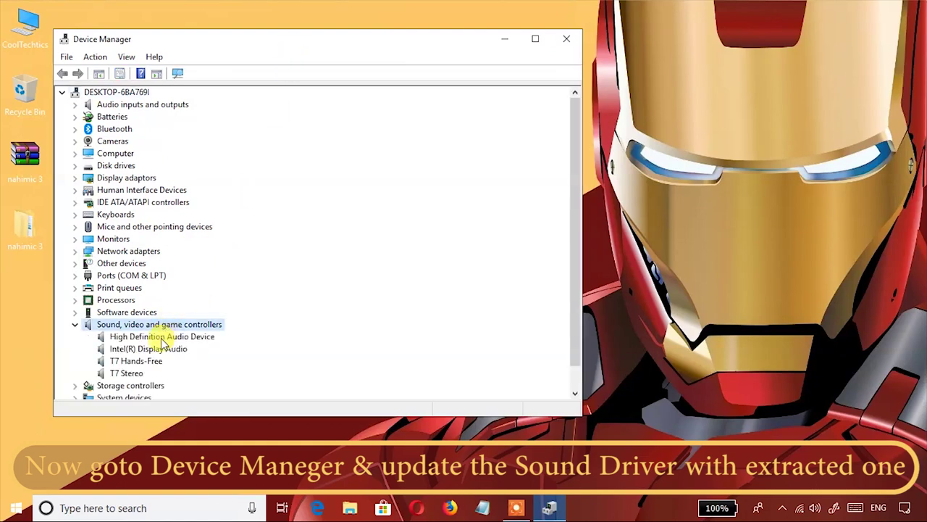
pyautogui.click(163, 338)
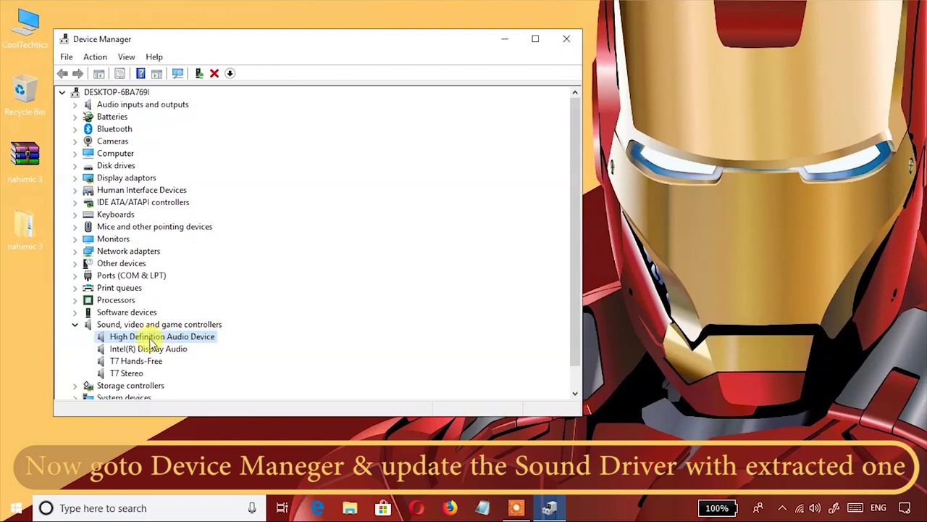
pyautogui.rightClick(151, 340)
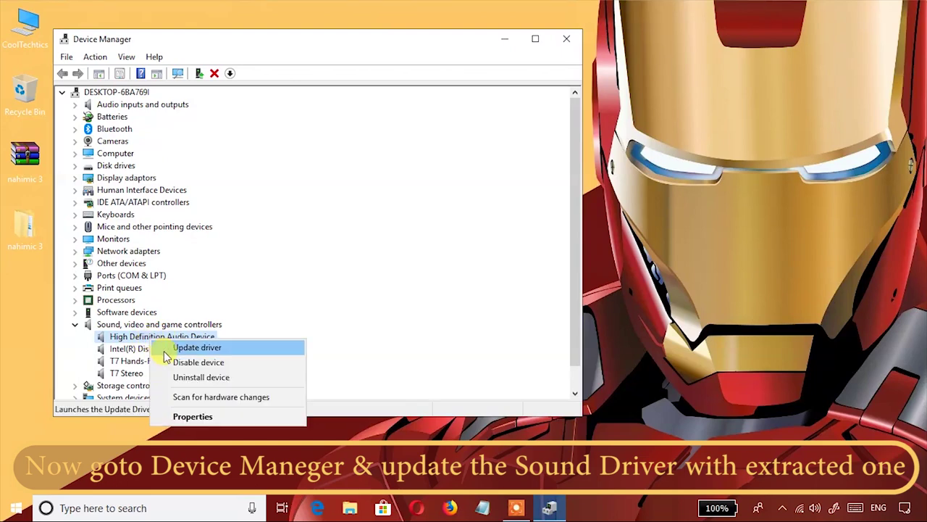
pyautogui.click(165, 349)
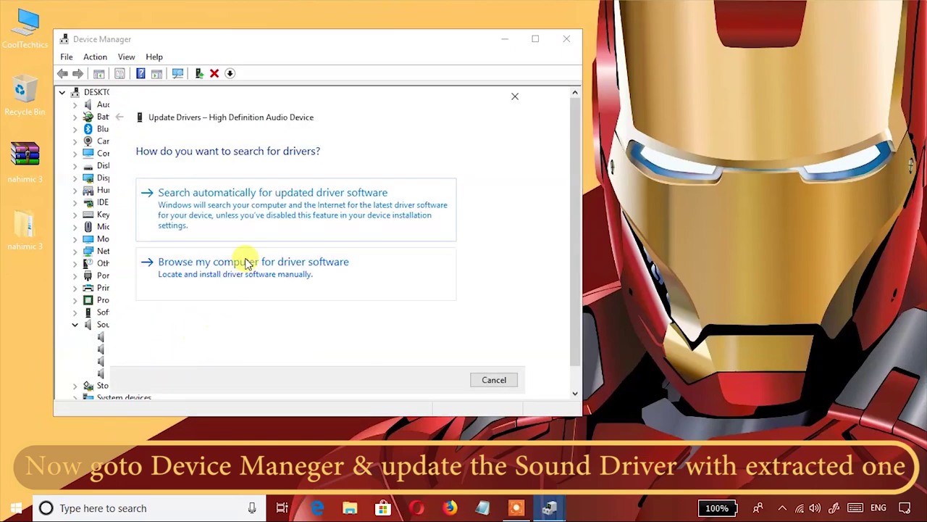
# - Choose to pick the audio driver manually from the computer and start browsing for an installation file from disk
pyautogui.click(273, 265)
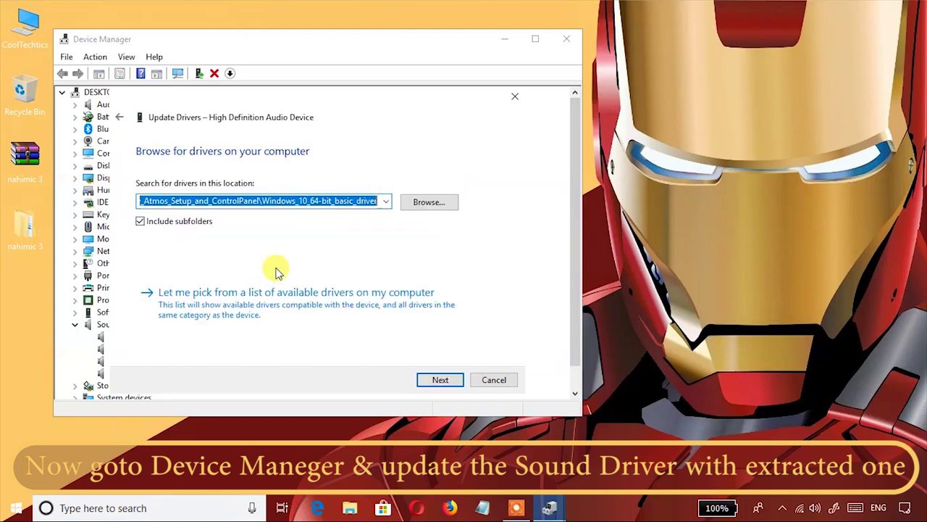
pyautogui.click(324, 316)
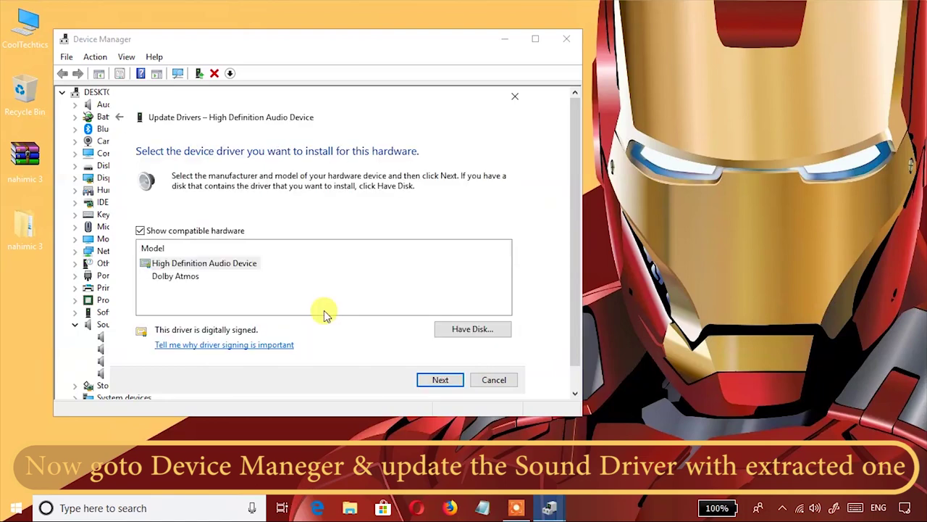
pyautogui.click(460, 330)
pyautogui.click(432, 312)
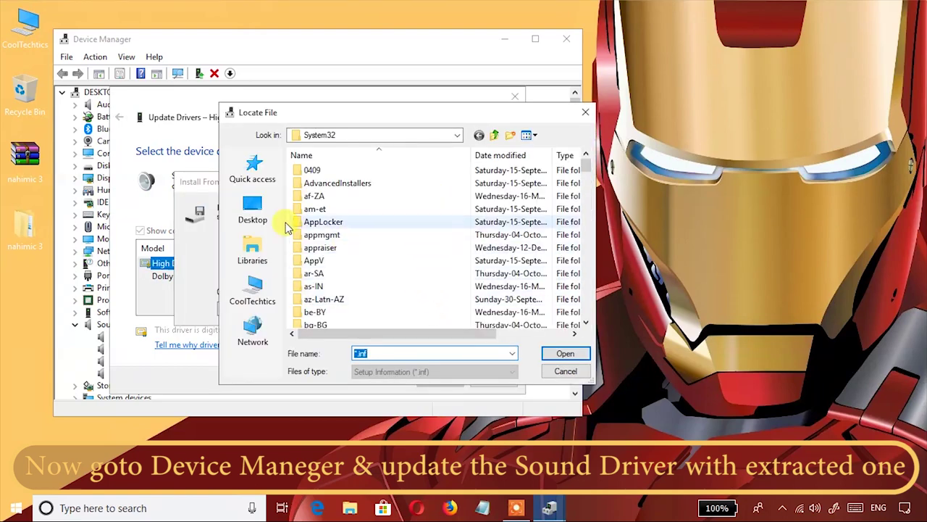
# - Load hdaudio.inf from the nh3_3.7.0.54296_x64 folder inside the desktop nahimic 3 driver folder as the driver source
pyautogui.click(255, 210)
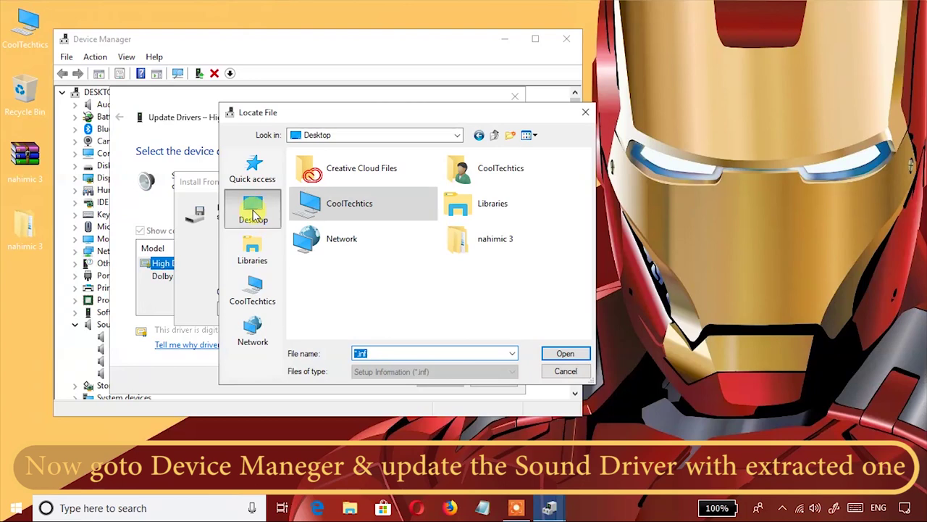
pyautogui.click(21, 245)
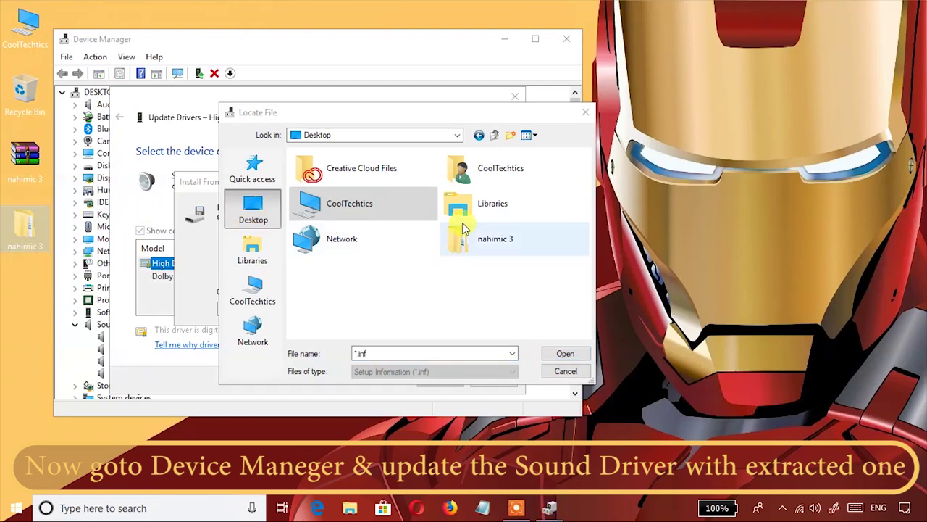
pyautogui.doubleClick(488, 247)
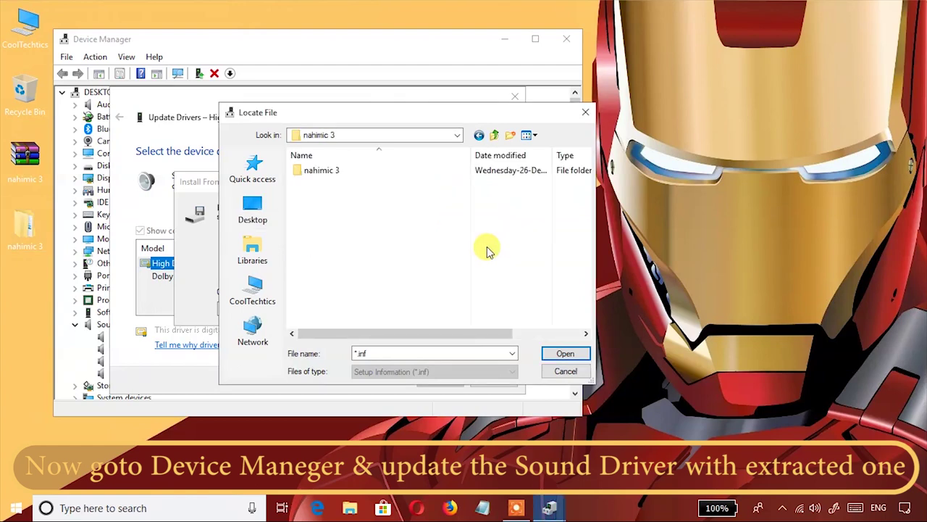
pyautogui.doubleClick(330, 177)
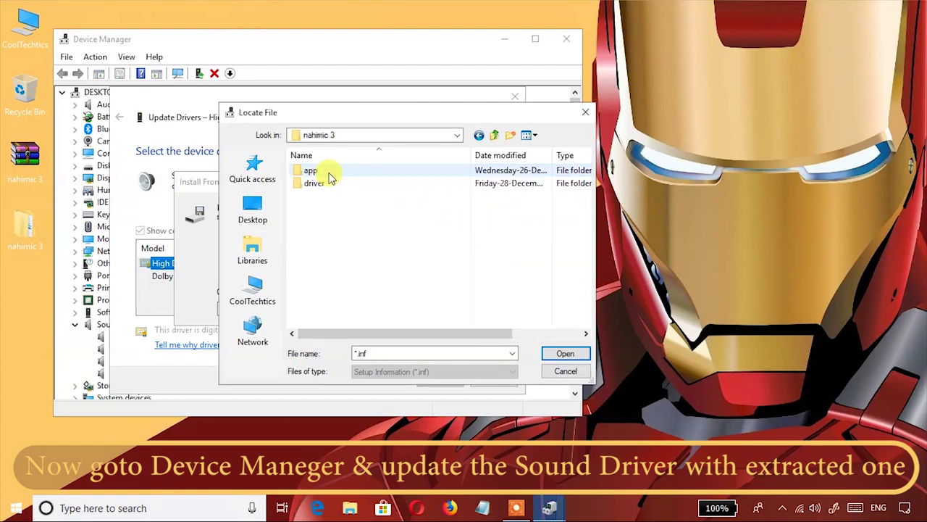
pyautogui.doubleClick(315, 183)
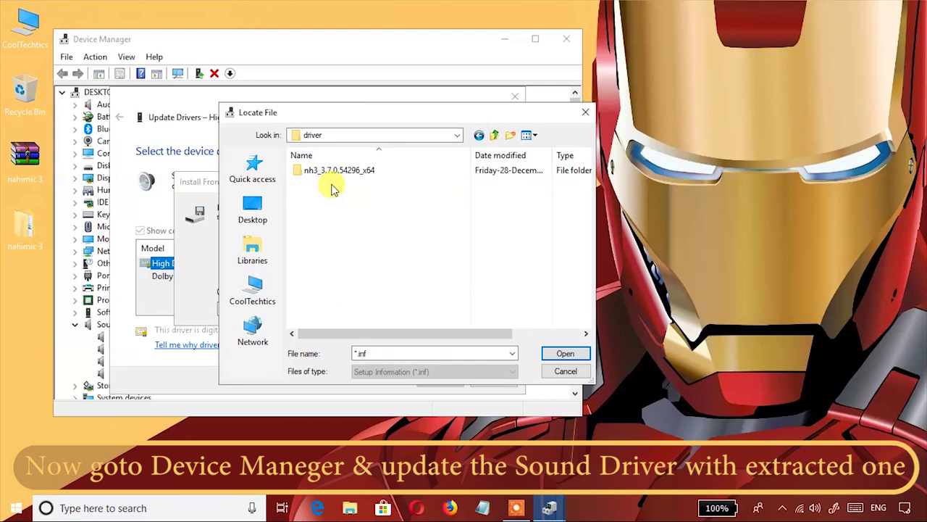
pyautogui.doubleClick(332, 174)
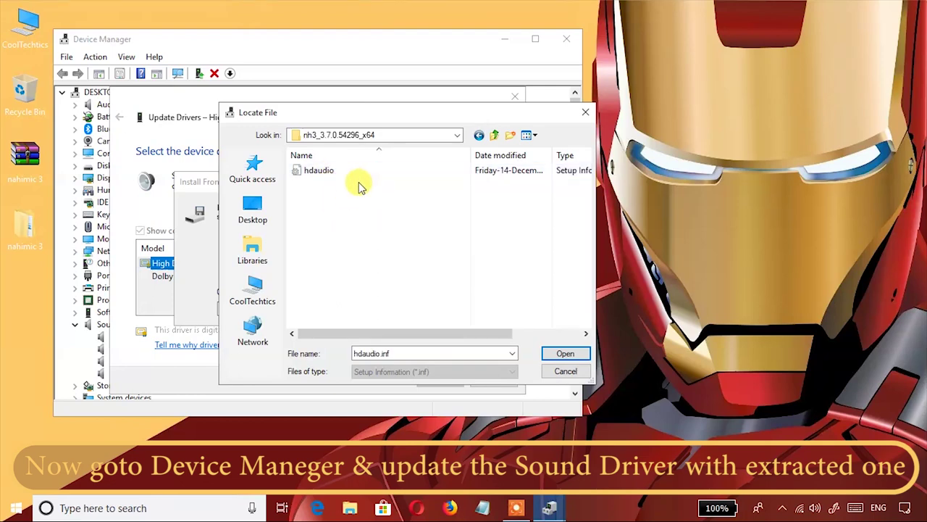
pyautogui.doubleClick(339, 171)
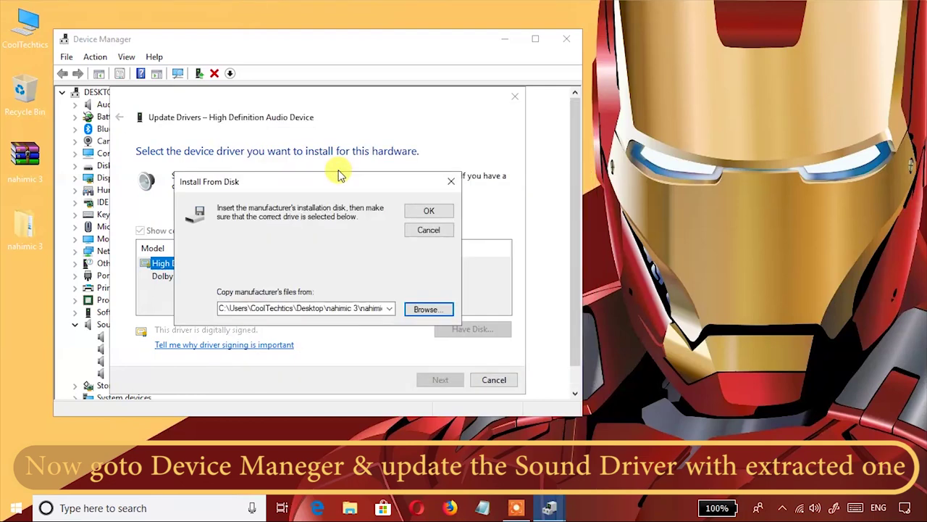
pyautogui.click(422, 210)
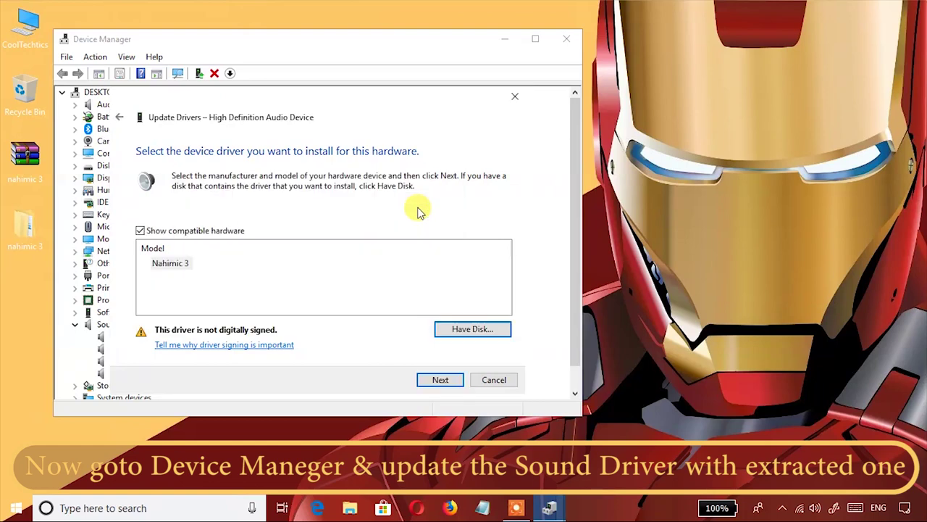
# - Install the Nahimic 3 driver model, accepting the compatibility and unverified publisher warnings, and close the update wizard
pyautogui.click(169, 265)
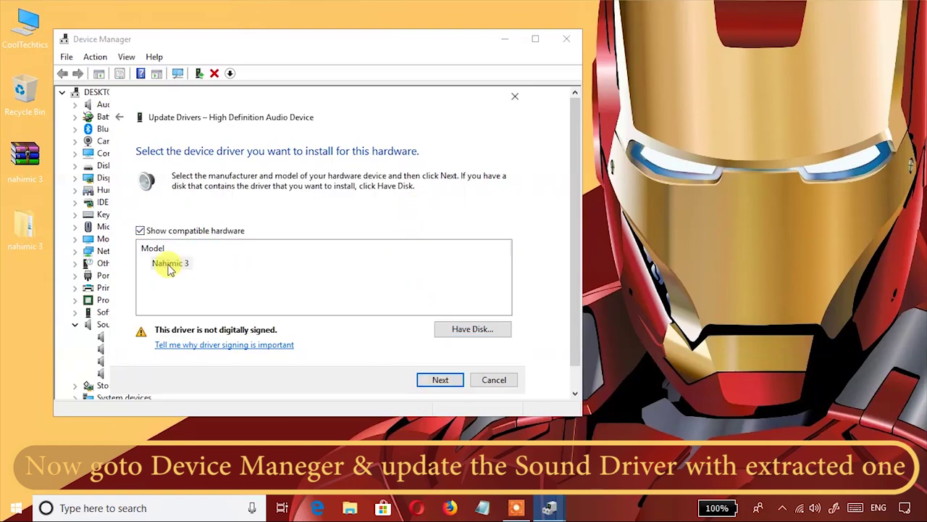
pyautogui.click(441, 380)
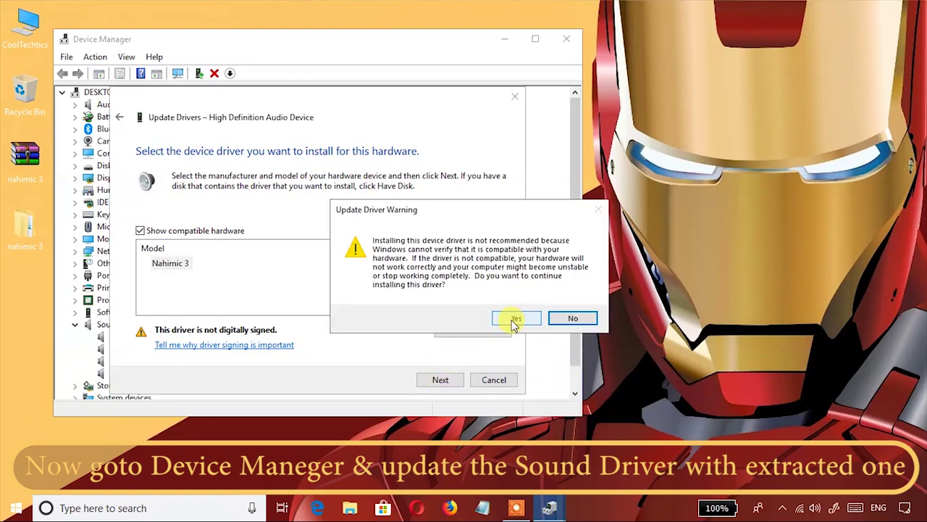
pyautogui.click(515, 320)
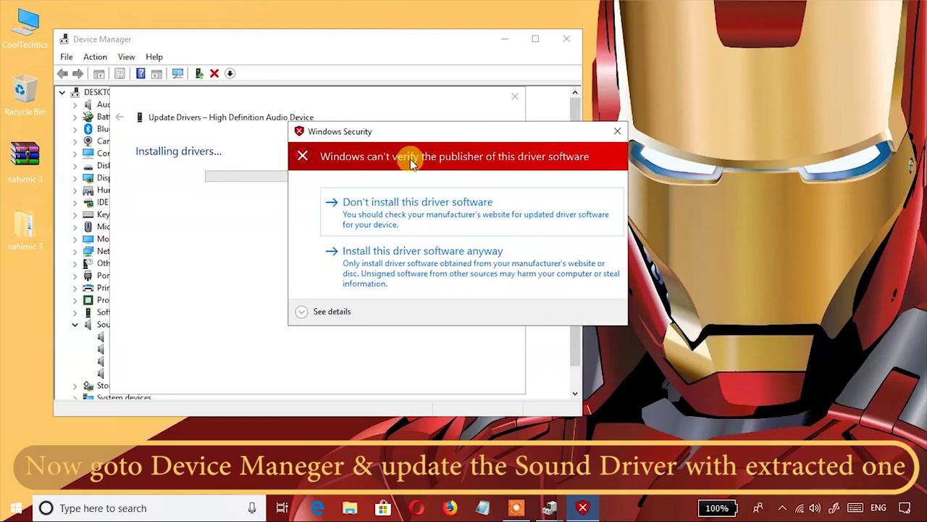
pyautogui.click(413, 279)
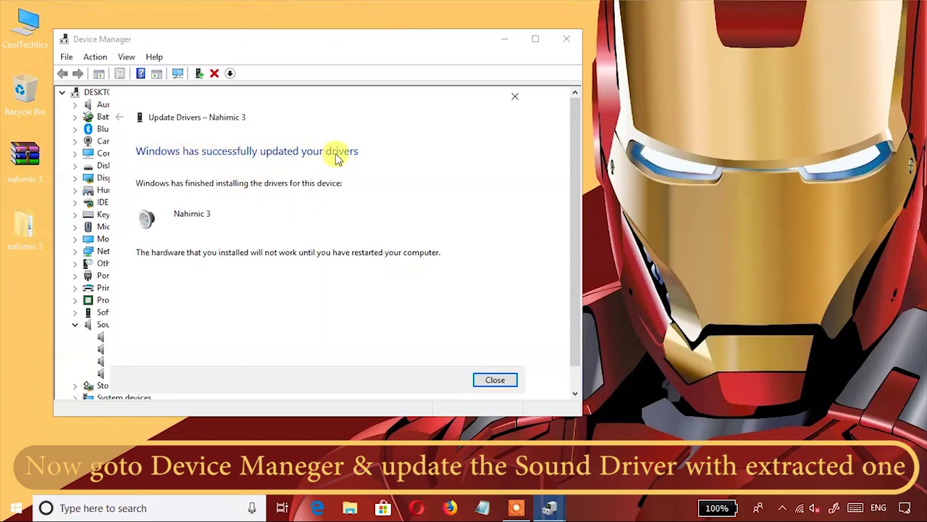
pyautogui.click(487, 379)
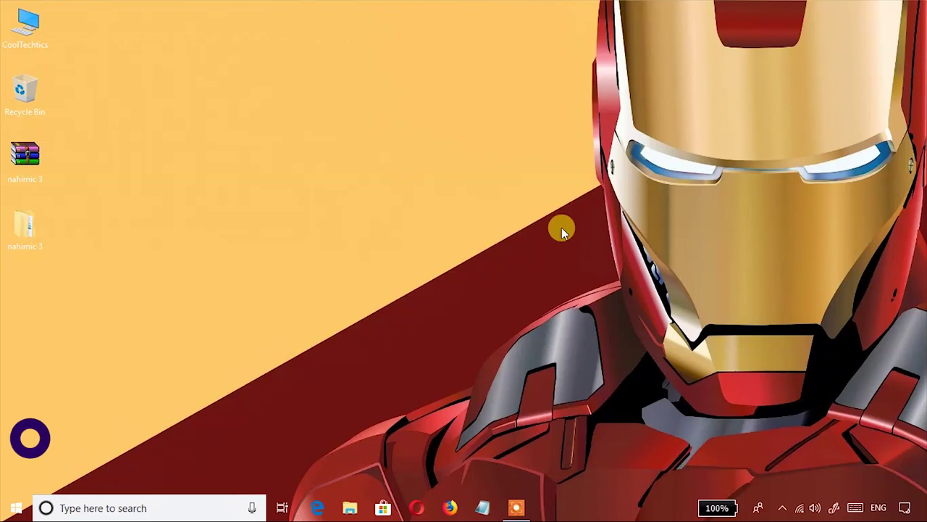
# - Install the Nahimic app from the A-Volute.Nahimic_1.2.8.0 bundle in the app folder of the desktop nahimic 3 folder
pyautogui.doubleClick(26, 229)
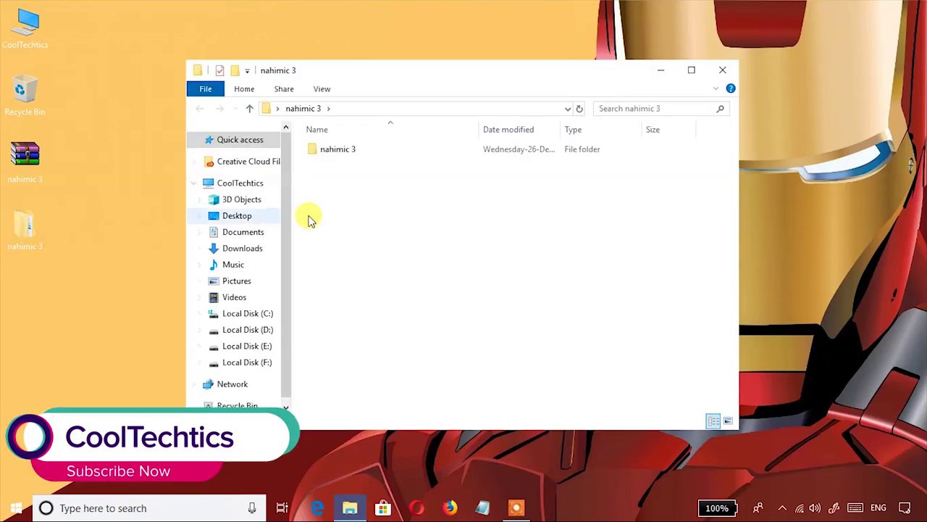
pyautogui.doubleClick(493, 152)
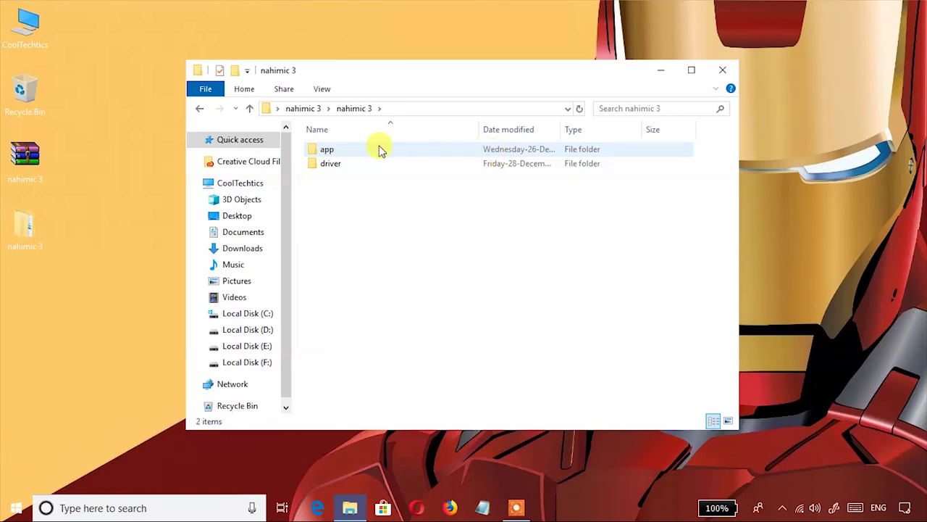
pyautogui.doubleClick(398, 148)
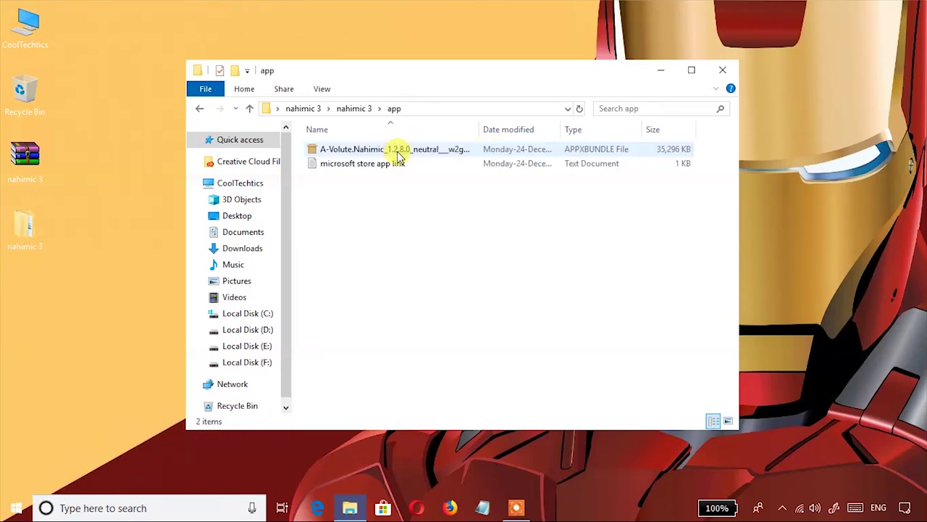
pyautogui.click(384, 152)
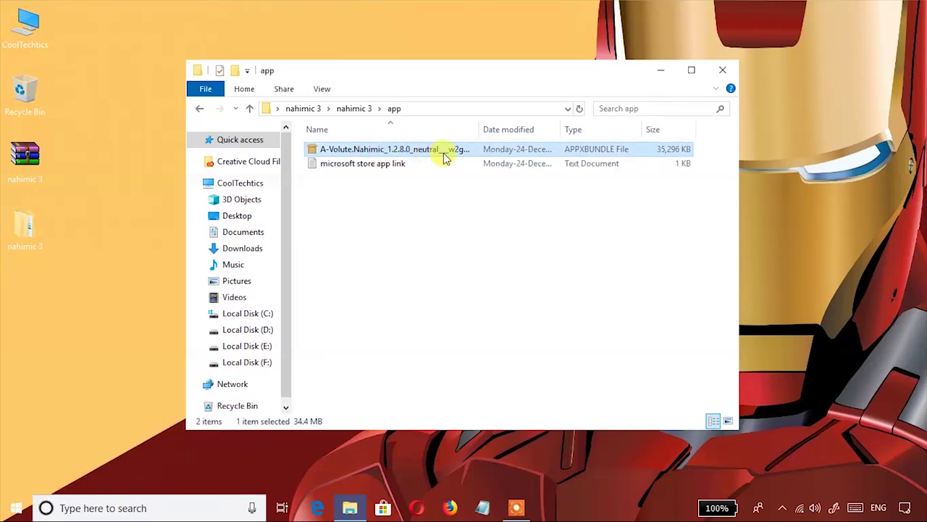
pyautogui.click(366, 165)
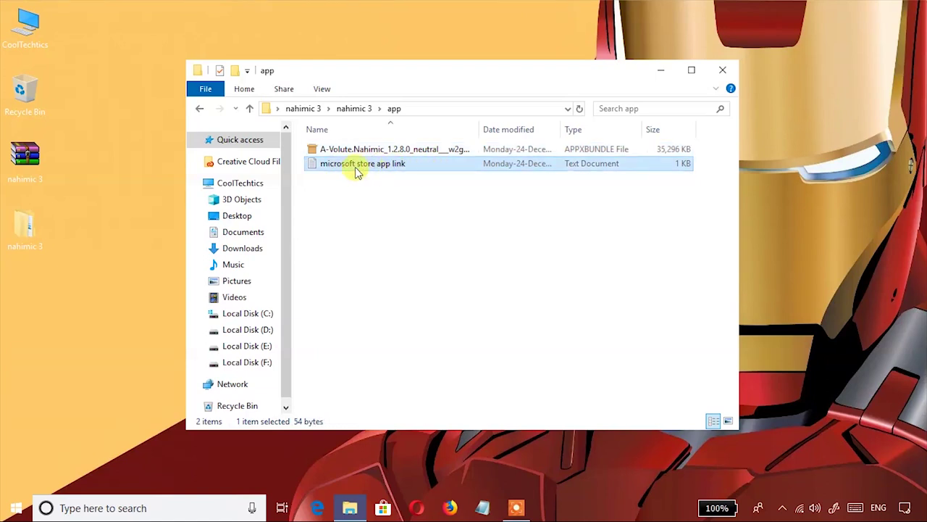
pyautogui.click(401, 150)
pyautogui.doubleClick(402, 151)
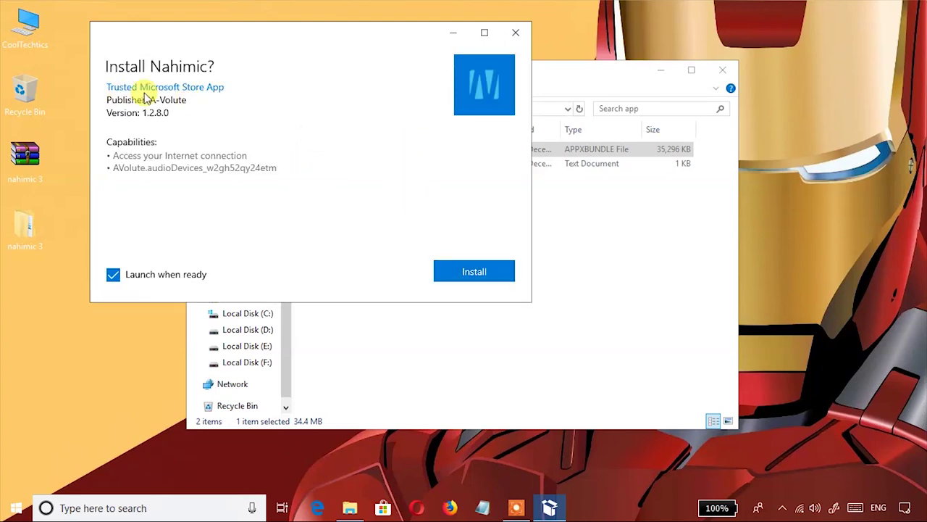
pyautogui.click(483, 272)
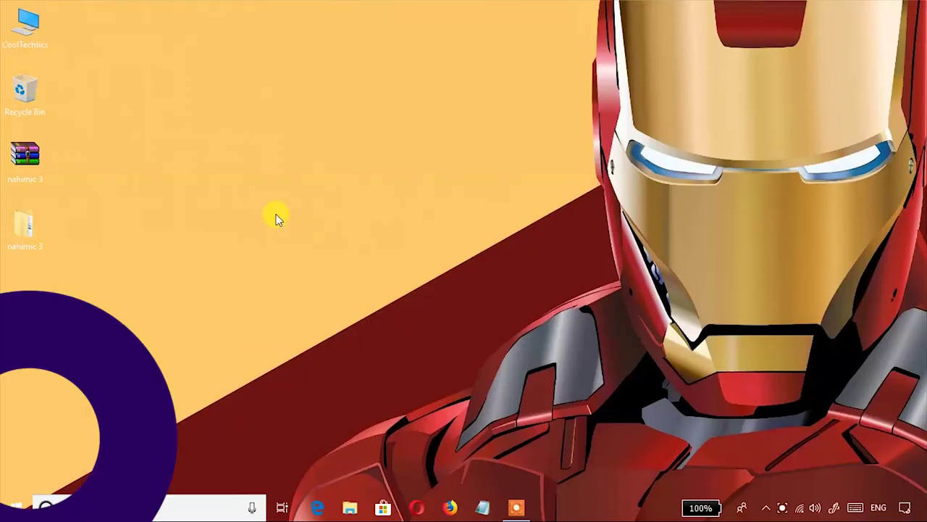
# - Open the microsoft store app link text file from the app folder inside the desktop nahimic 3 folder
pyautogui.doubleClick(24, 214)
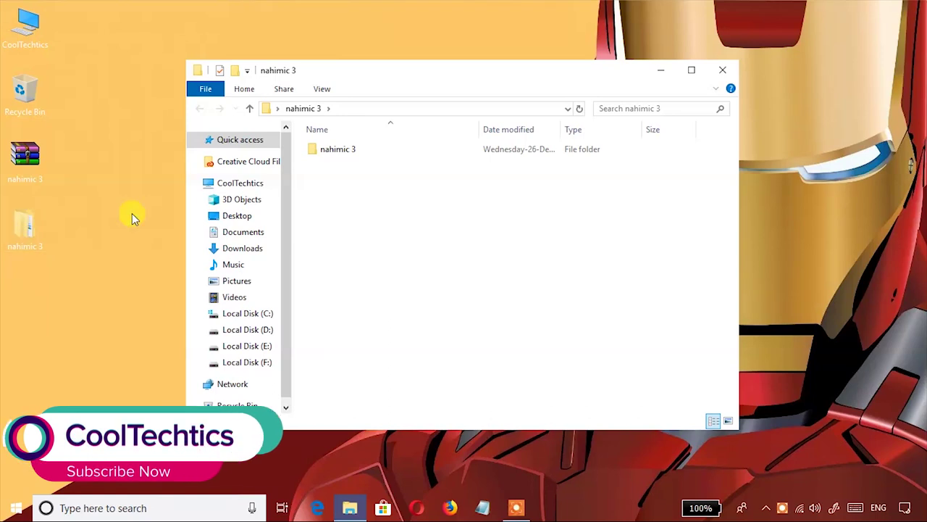
pyautogui.doubleClick(389, 152)
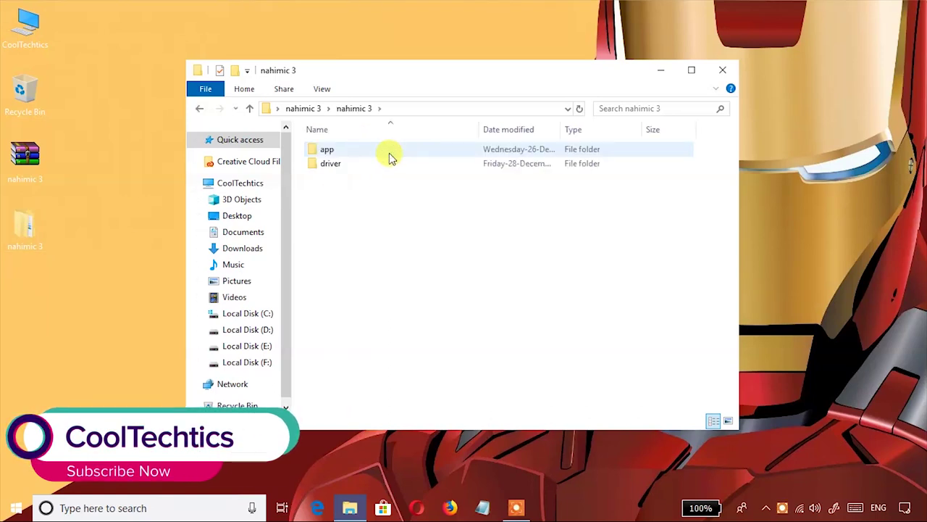
pyautogui.doubleClick(389, 150)
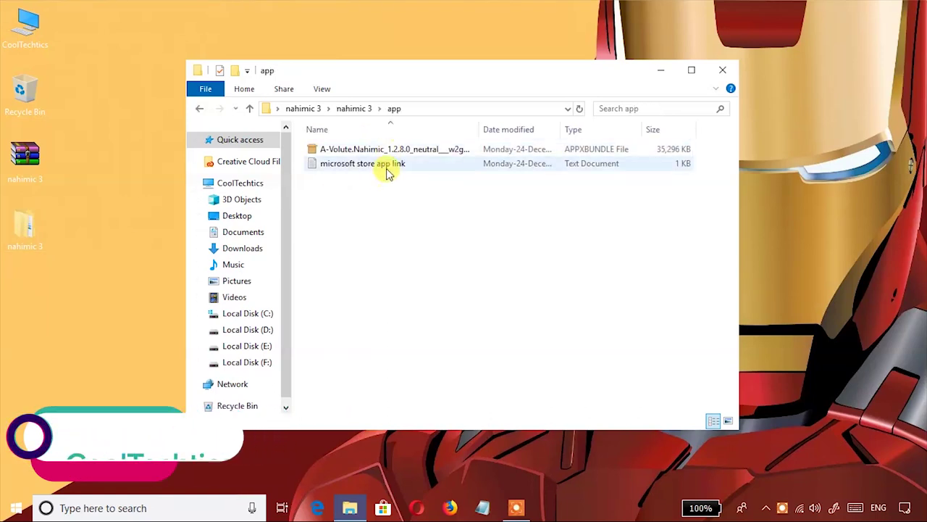
pyautogui.doubleClick(359, 167)
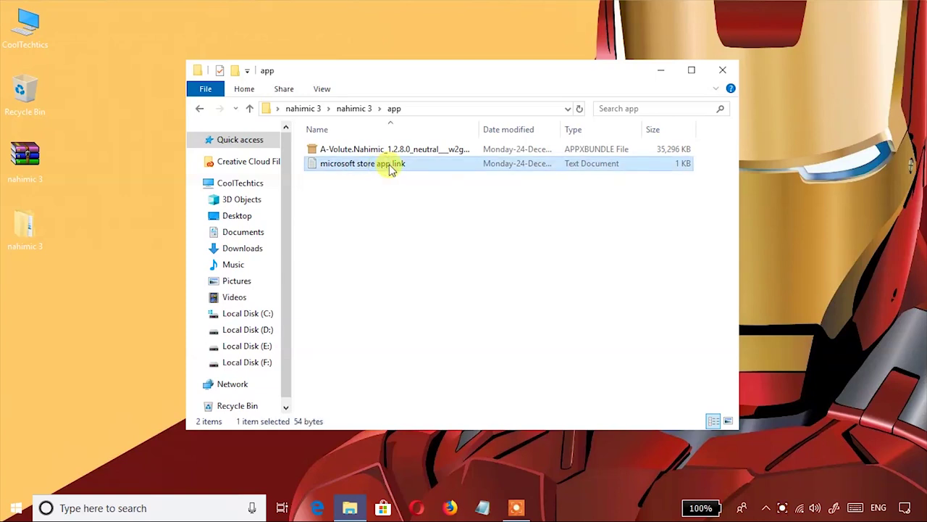
# - Copy the whole Microsoft Store link from the text file and minimize the Notepad and folder windows
pyautogui.moveTo(554, 116); pyautogui.dragTo(218, 119)
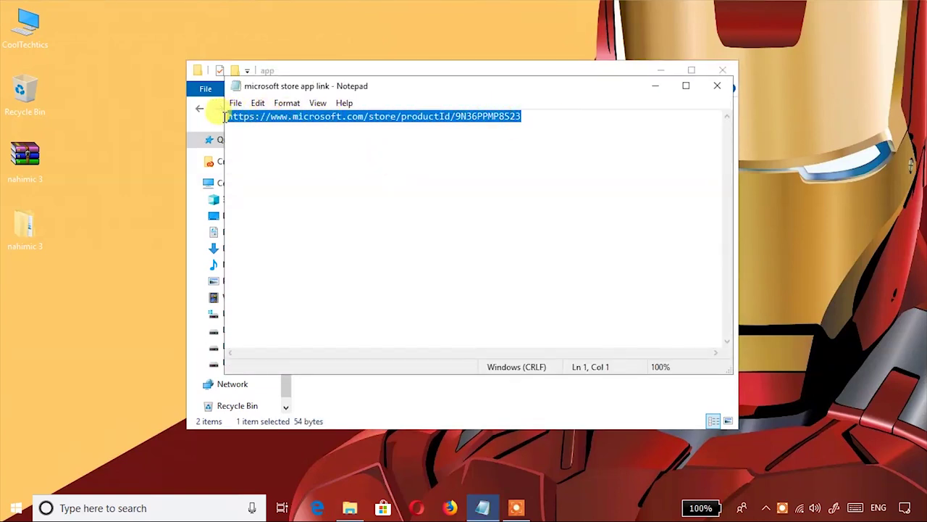
pyautogui.rightClick(268, 120)
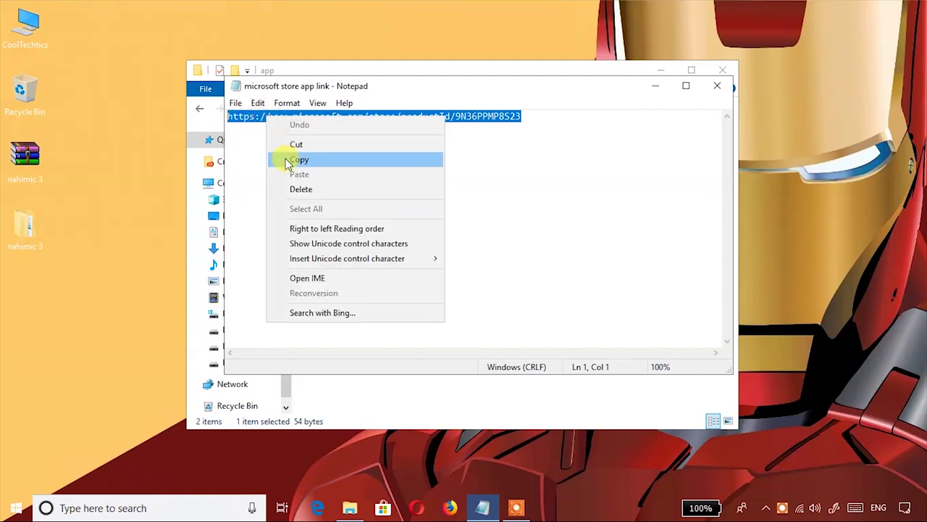
pyautogui.click(285, 158)
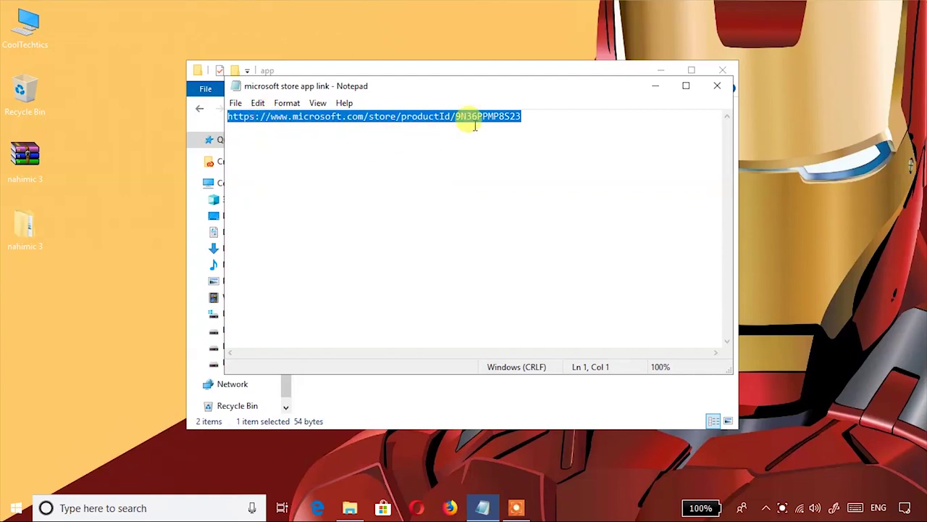
pyautogui.click(655, 86)
pyautogui.click(659, 71)
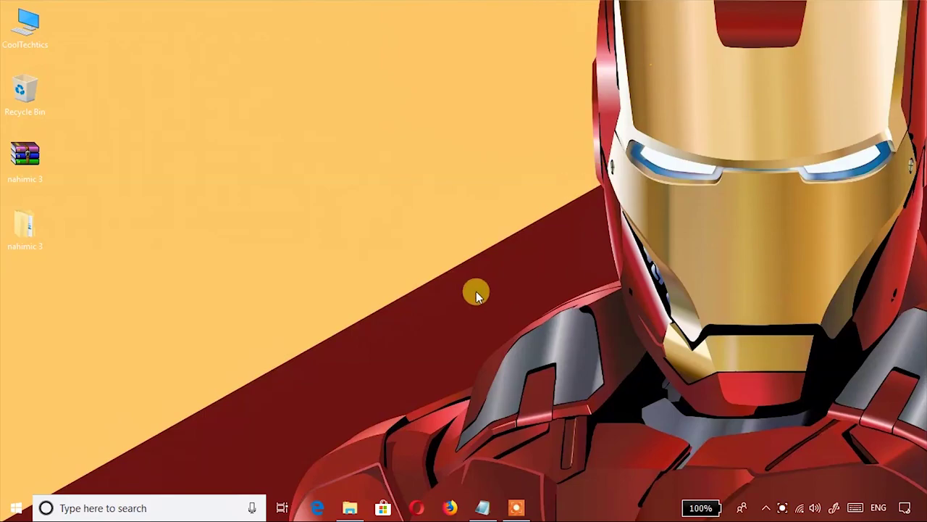
# - Open the copied Microsoft Store link in Microsoft Edge and dismiss the store region prompt on the Nahimic page
pyautogui.click(318, 508)
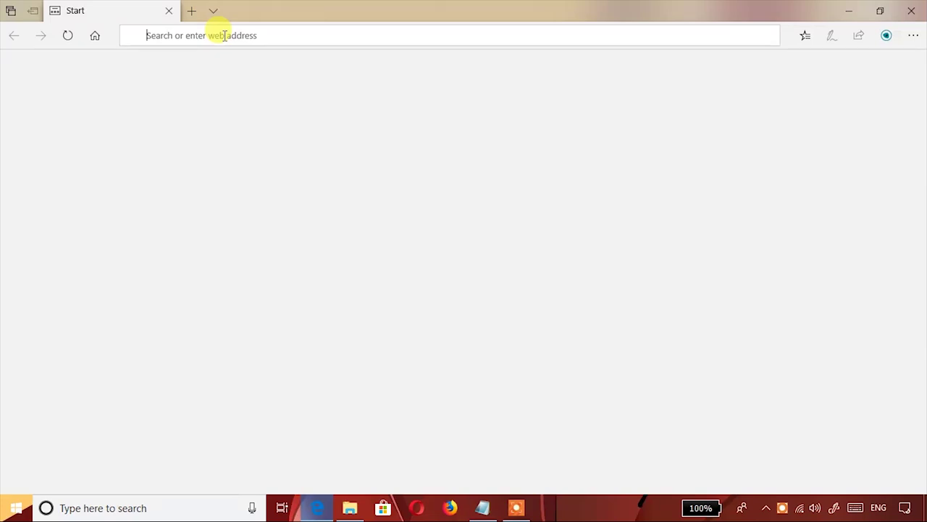
pyautogui.rightClick(225, 36)
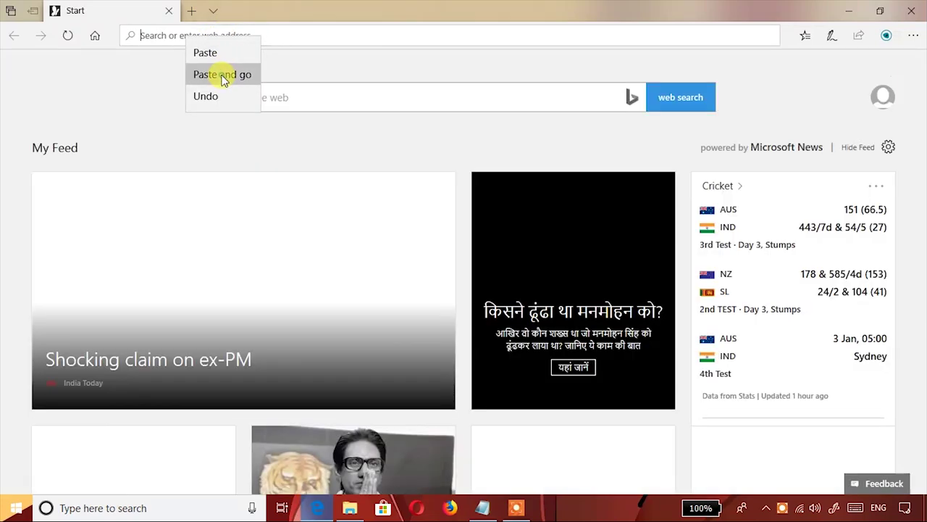
pyautogui.click(222, 75)
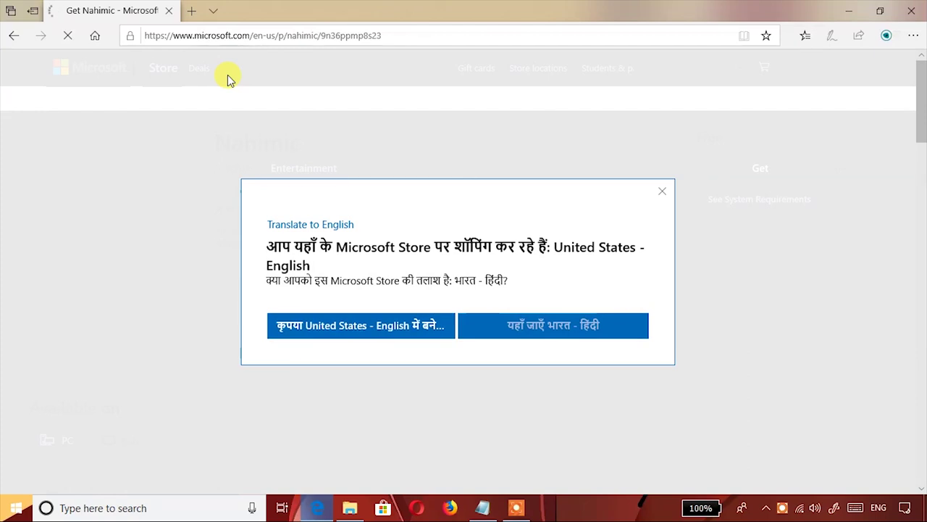
pyautogui.click(662, 193)
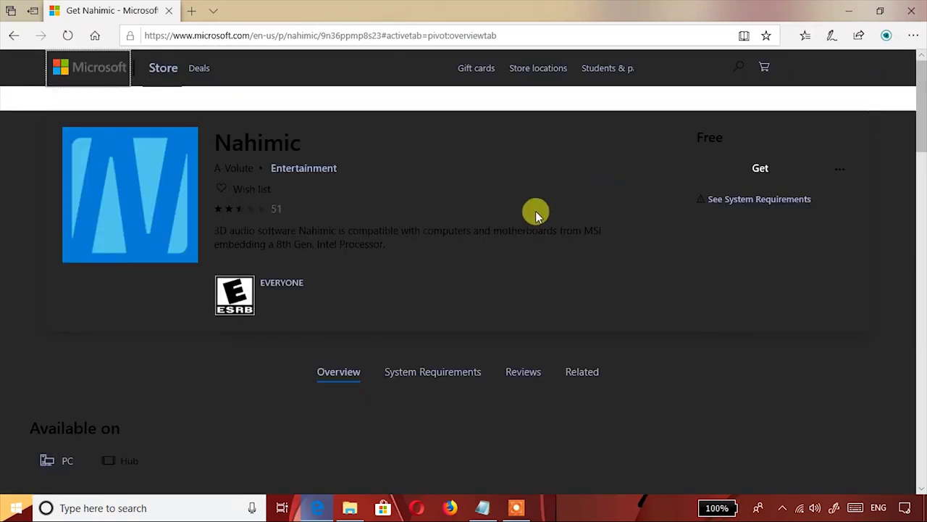
# - Open the Nahimic listing in the Microsoft Store app from its web page, maximize the store window and get the free app
pyautogui.scroll(-2, 464, 222)
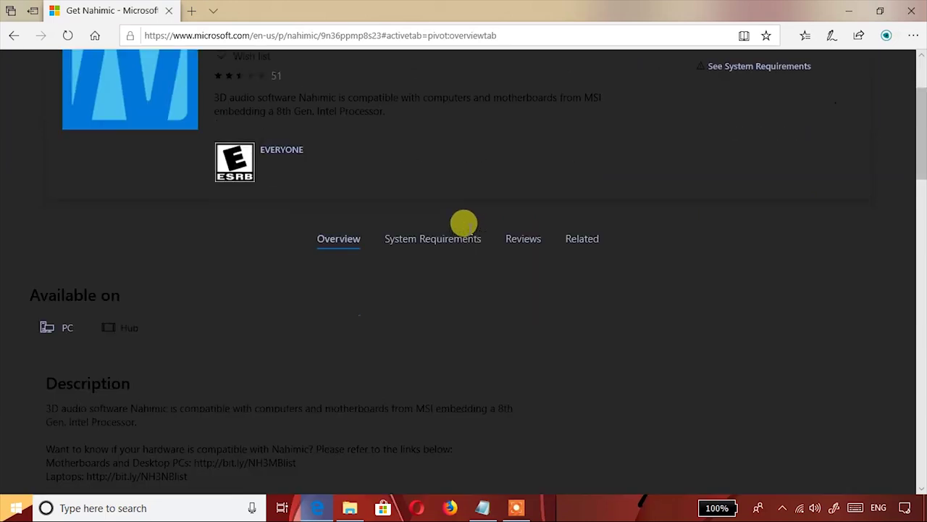
pyautogui.scroll(1, 464, 223)
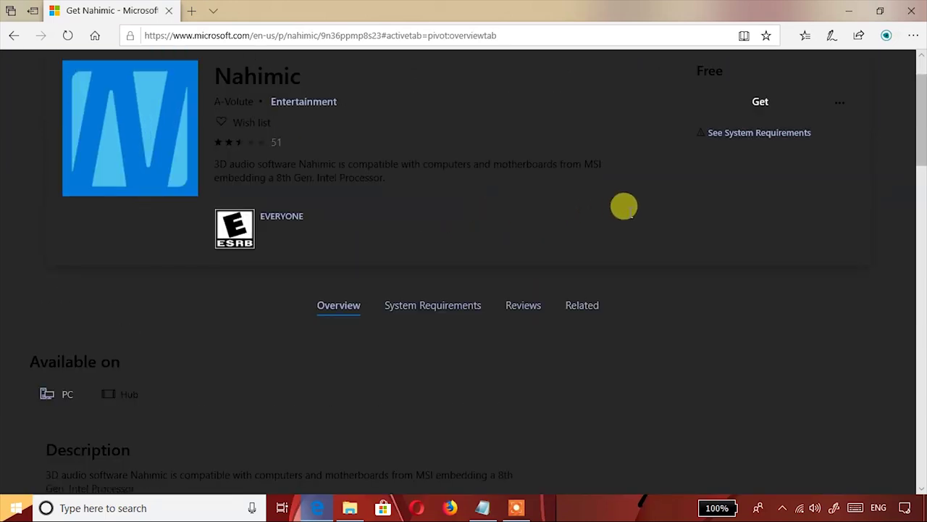
pyautogui.scroll(-8, 627, 210)
pyautogui.scroll(4, 629, 213)
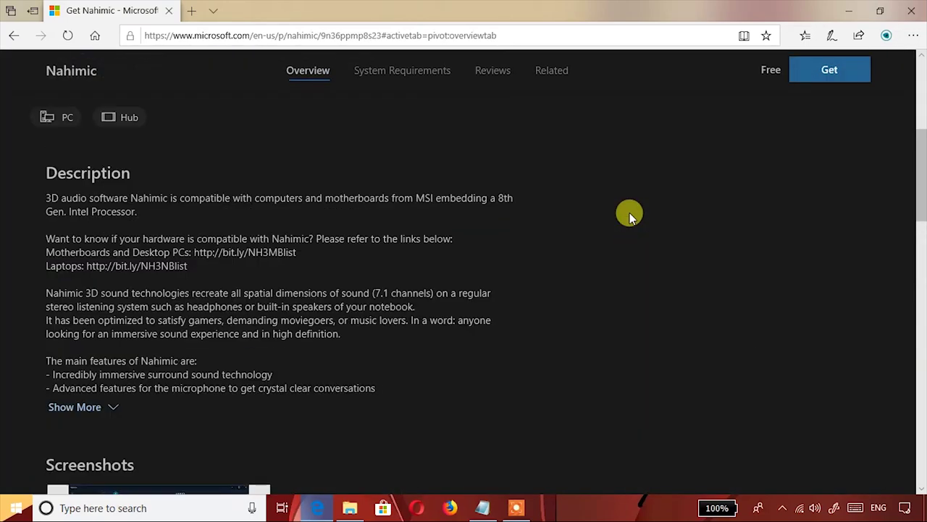
pyautogui.scroll(5, 628, 213)
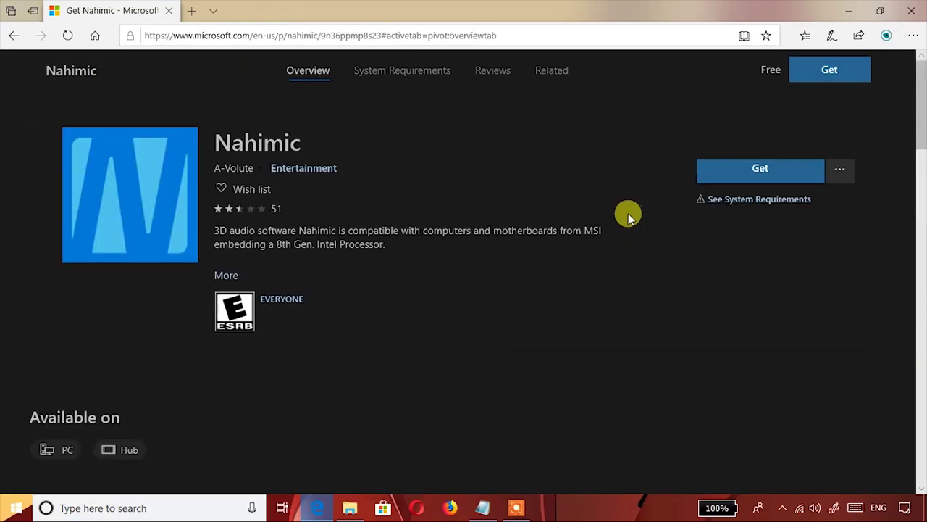
pyautogui.click(739, 174)
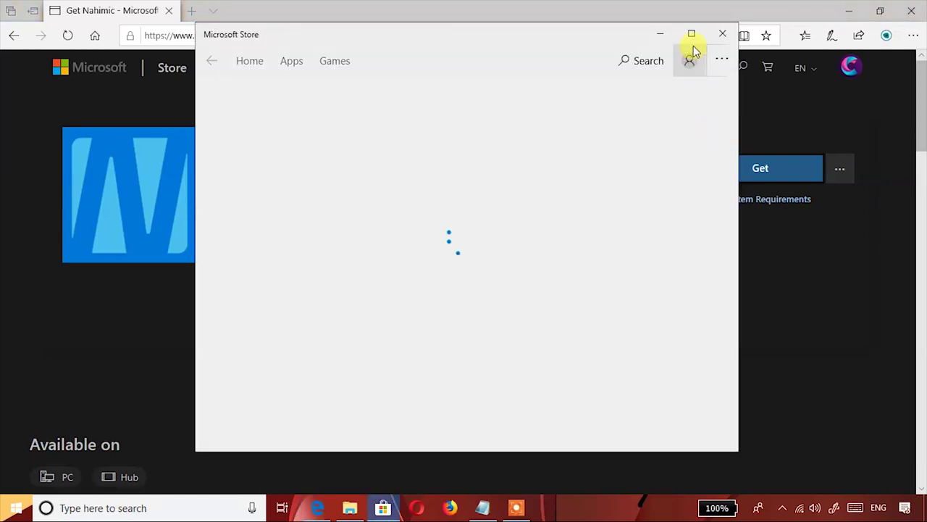
pyautogui.click(692, 34)
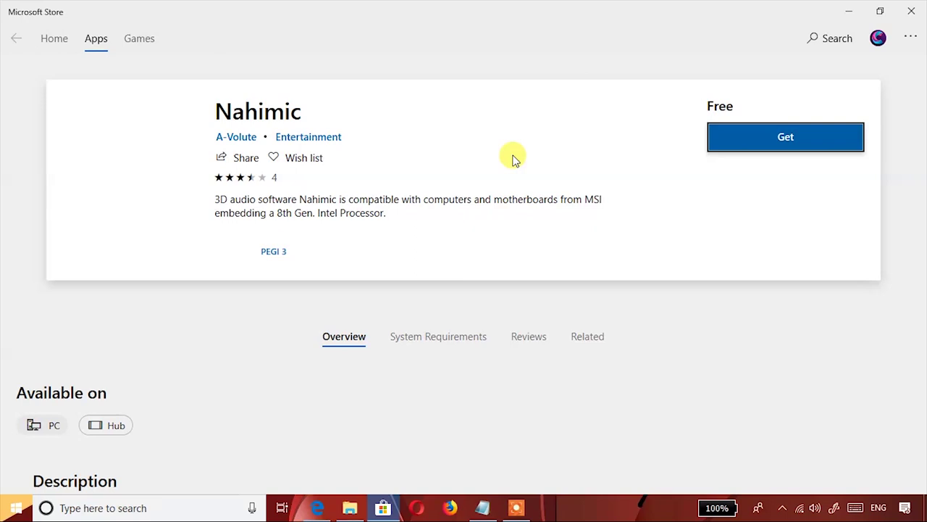
pyautogui.click(765, 142)
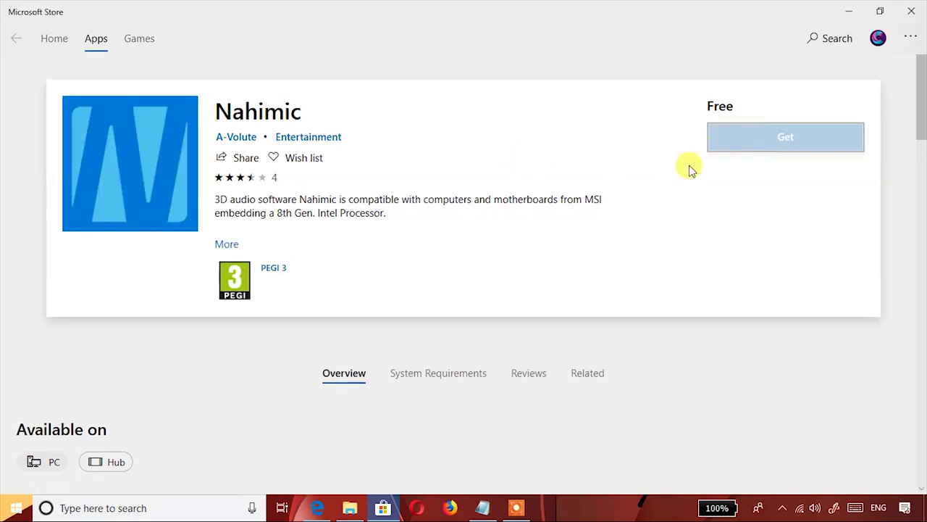